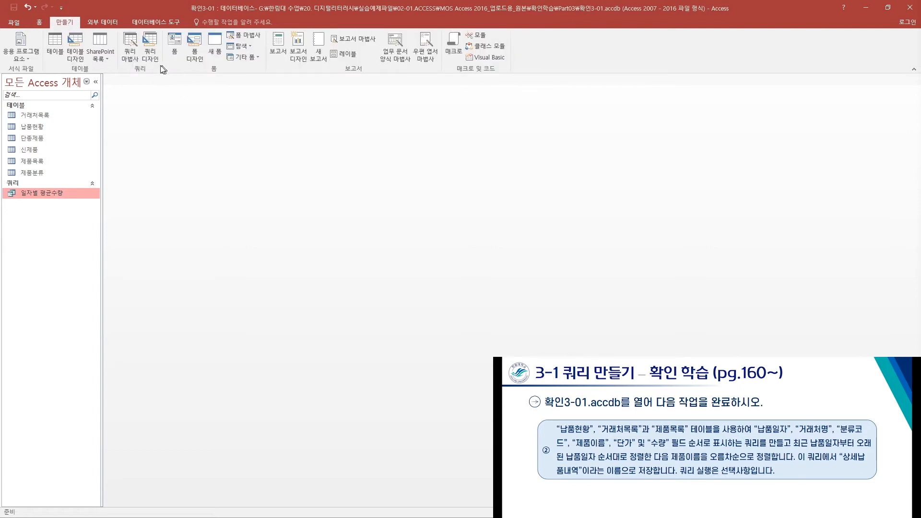
- Create a new query in design view using the 거래처목록, 납품현황 and 제품목록 tables
click(150, 55)
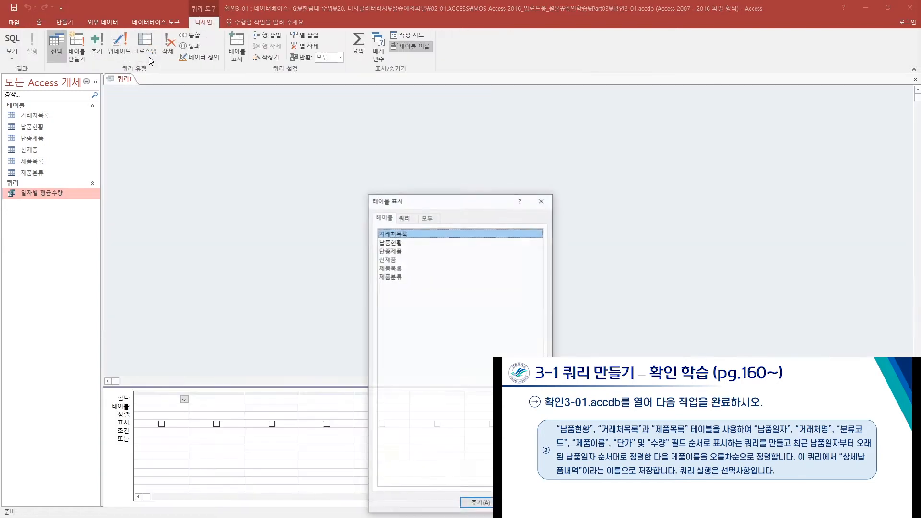
drag(472, 200, 473, 127)
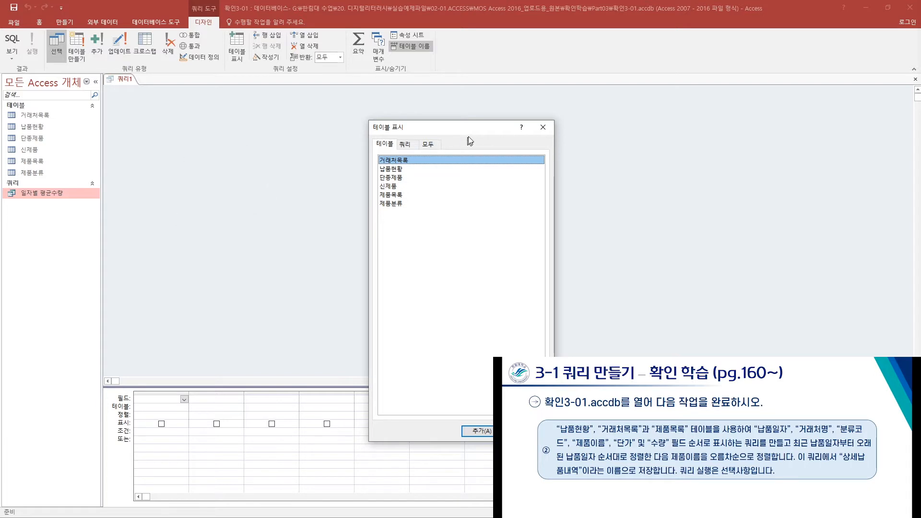
drag(471, 129, 464, 108)
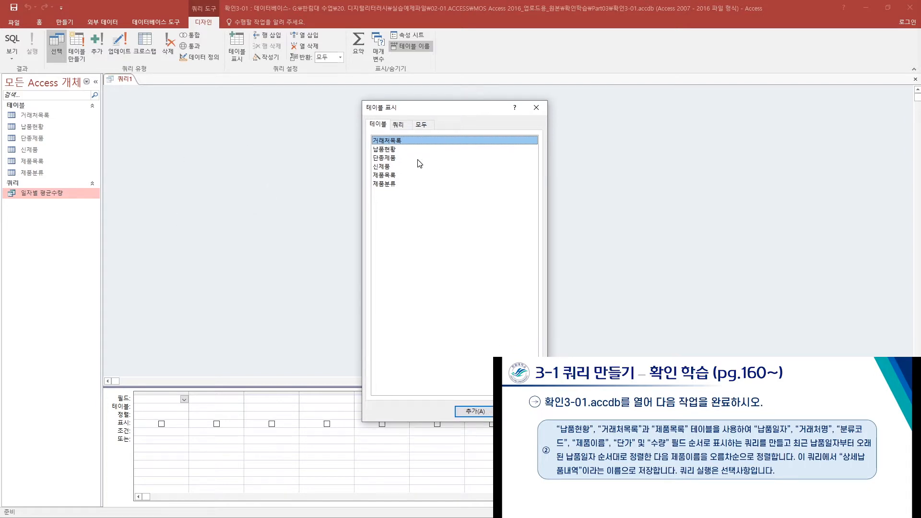
click(393, 150)
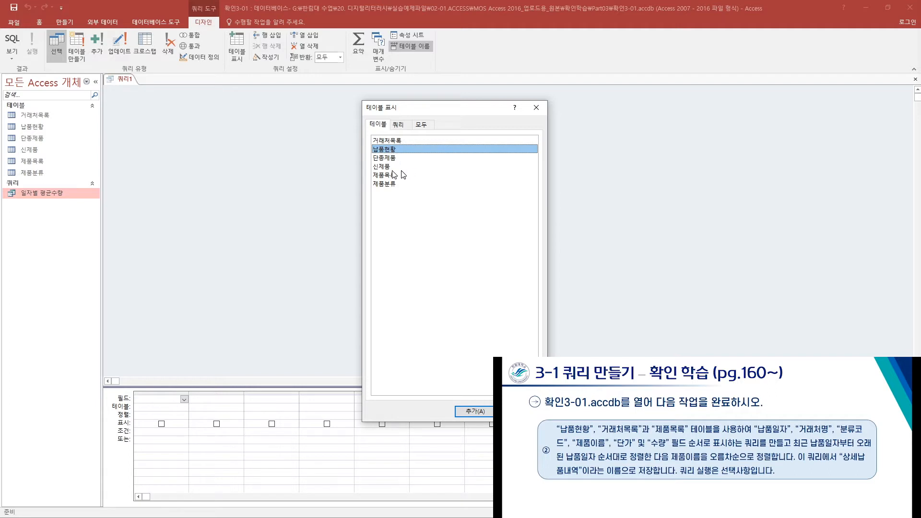
ctrl+click(392, 141)
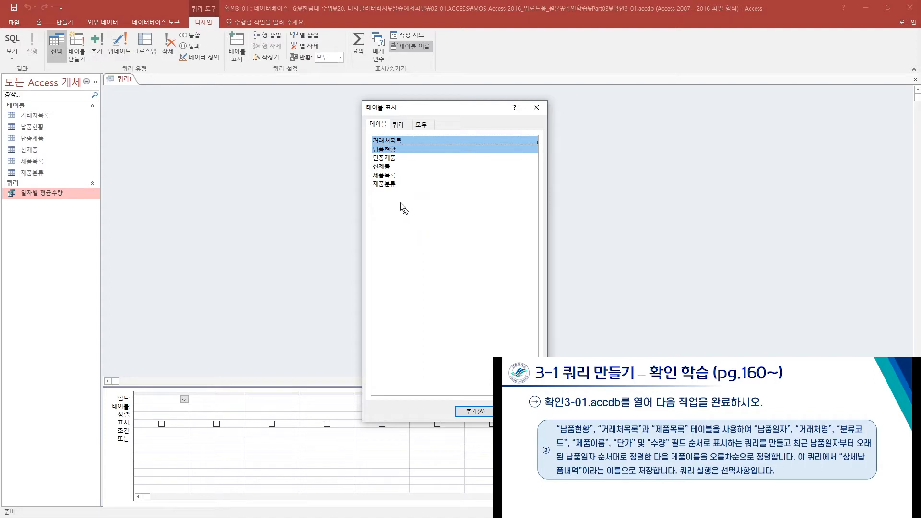
ctrl+click(386, 175)
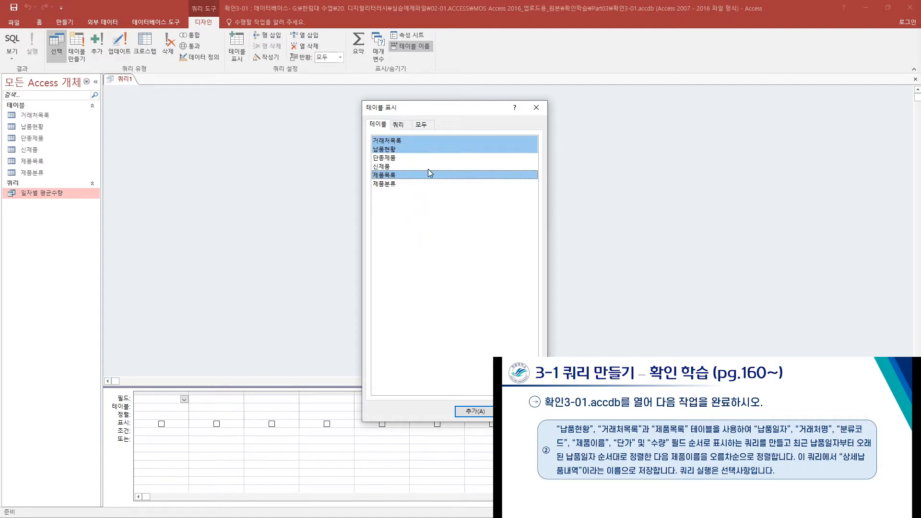
click(473, 411)
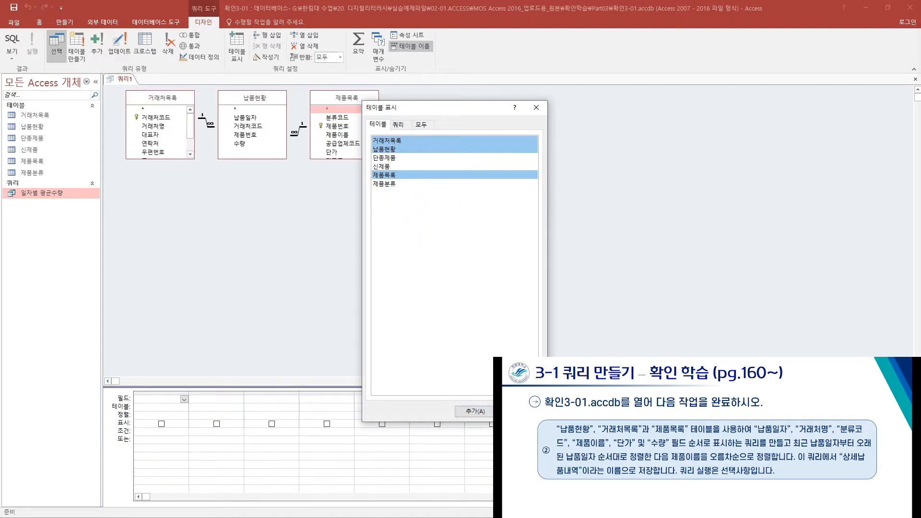
click(520, 411)
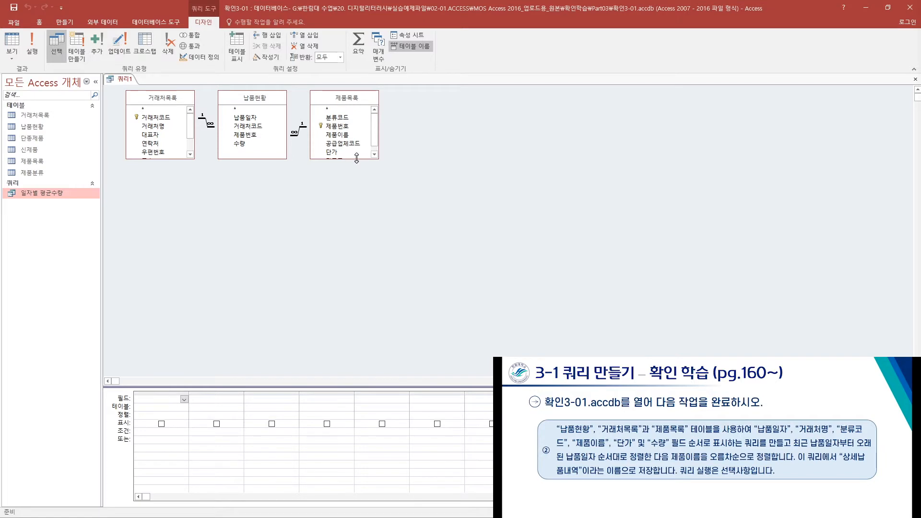
- Lengthen the 제품목록 and 거래처목록 field lists to fit all their fields, and raise the divider above the design grid
drag(356, 159, 357, 188)
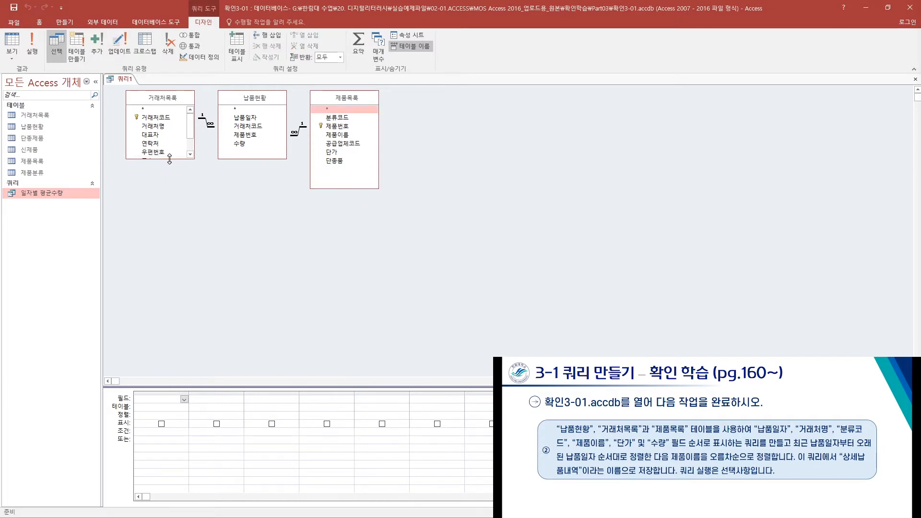
click(160, 192)
drag(171, 159, 166, 182)
drag(497, 387, 509, 249)
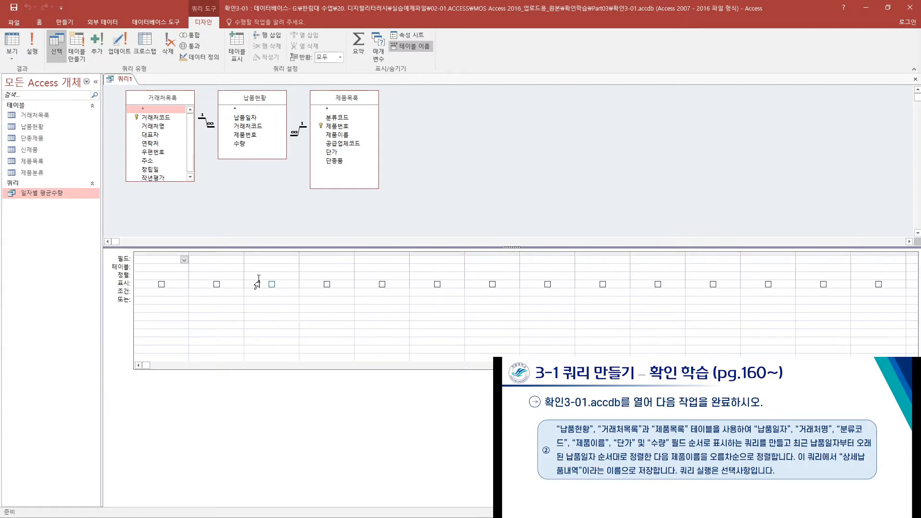
drag(171, 185, 174, 200)
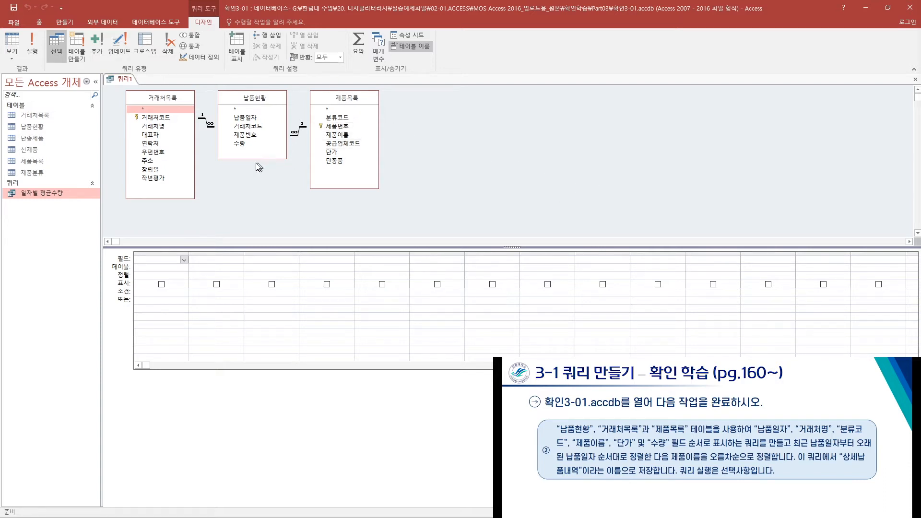
- Add the fields 납품일자, 거래처명, 분류코드, 제품이름, 단가 and 수량 to the query grid in that order
click(256, 120)
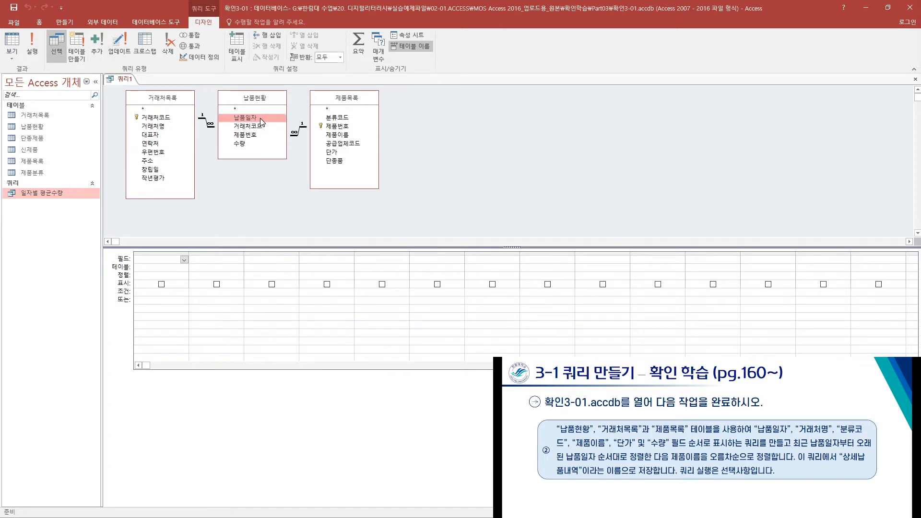
double_click(260, 118)
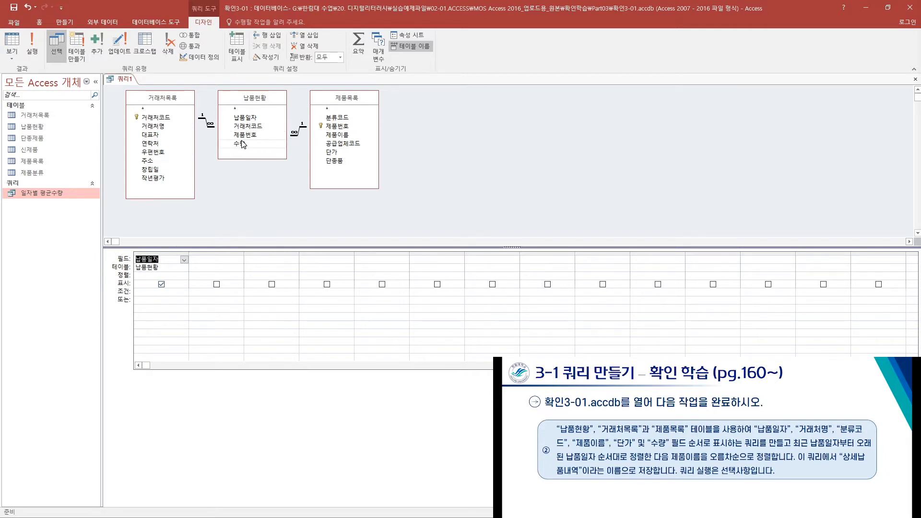
click(174, 127)
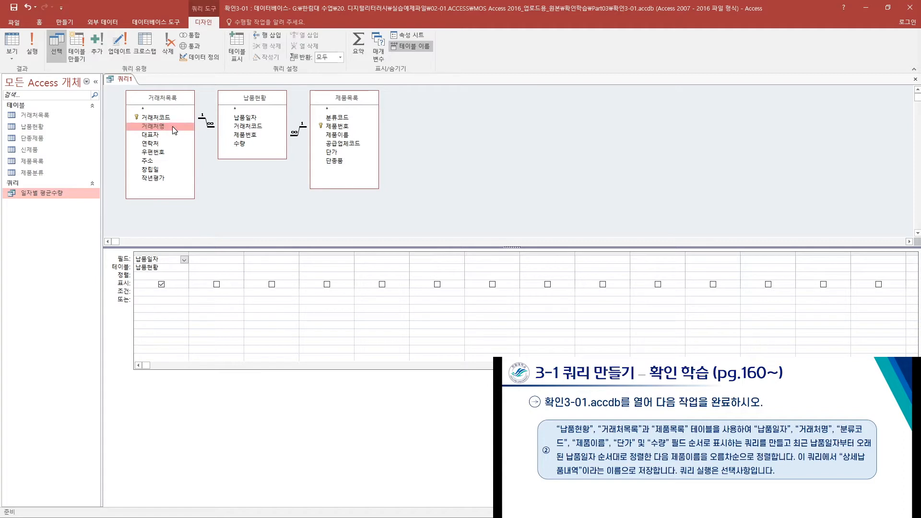
double_click(174, 128)
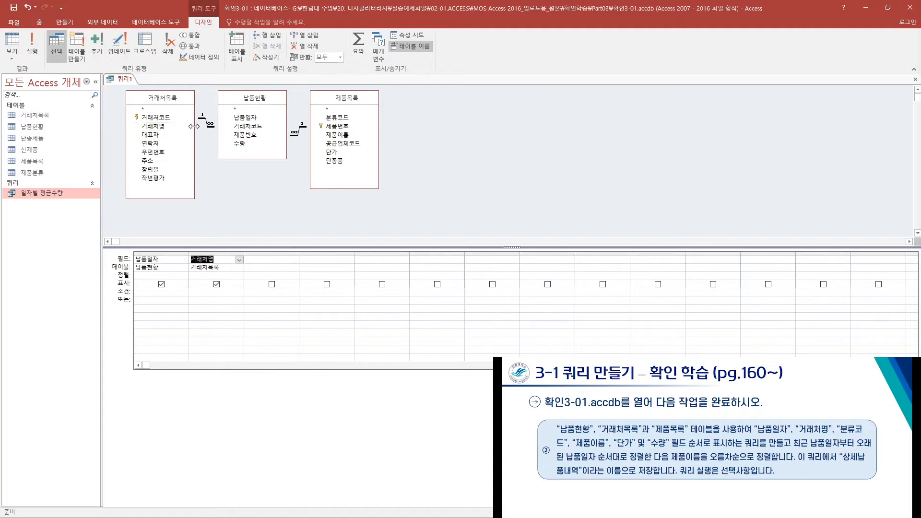
click(353, 118)
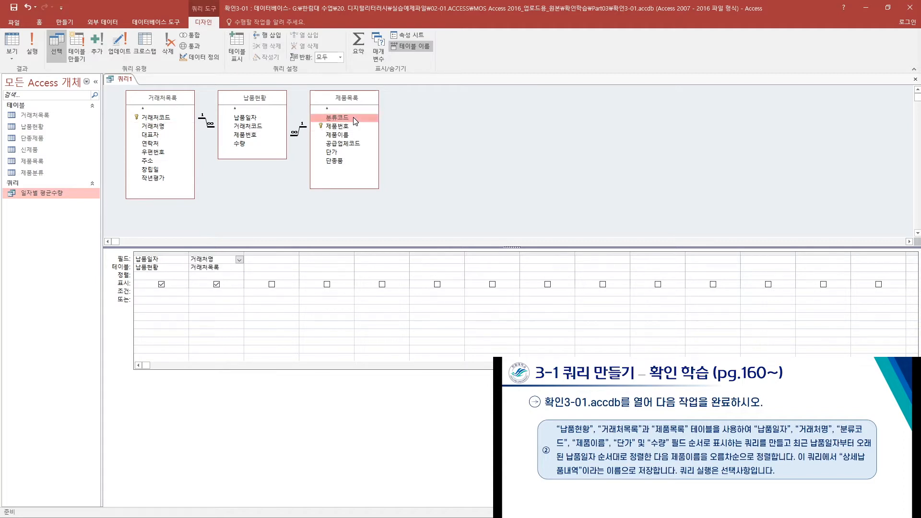
double_click(353, 117)
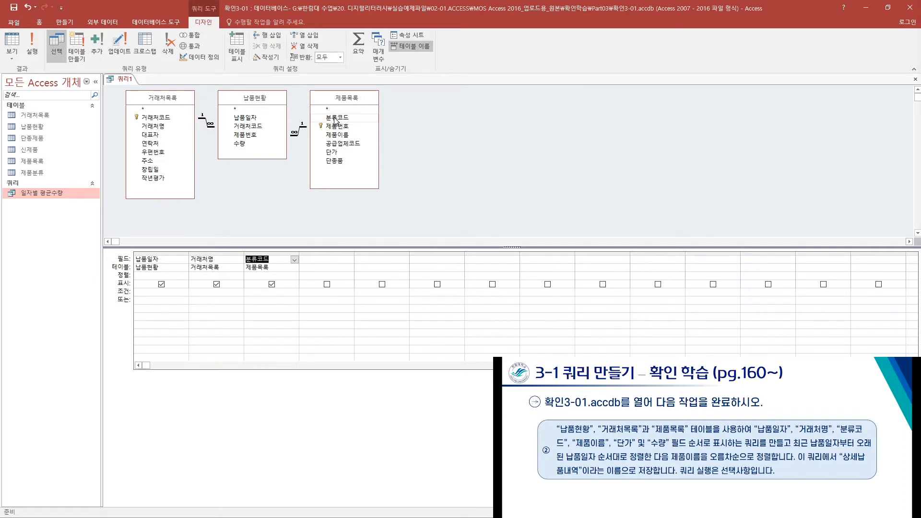
double_click(334, 136)
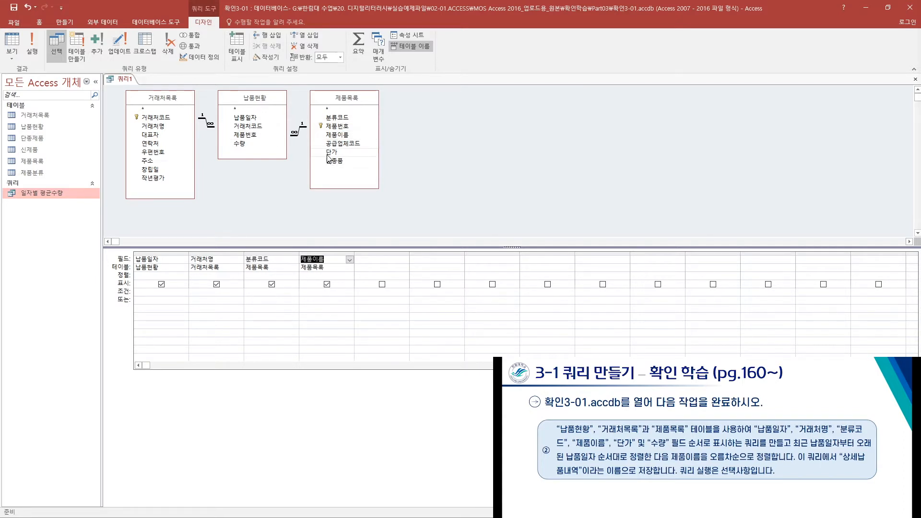
double_click(330, 152)
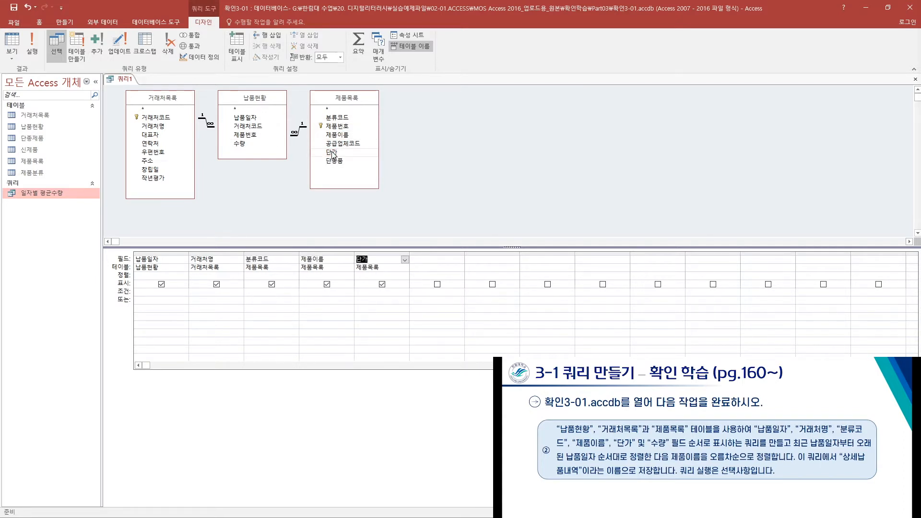
double_click(238, 143)
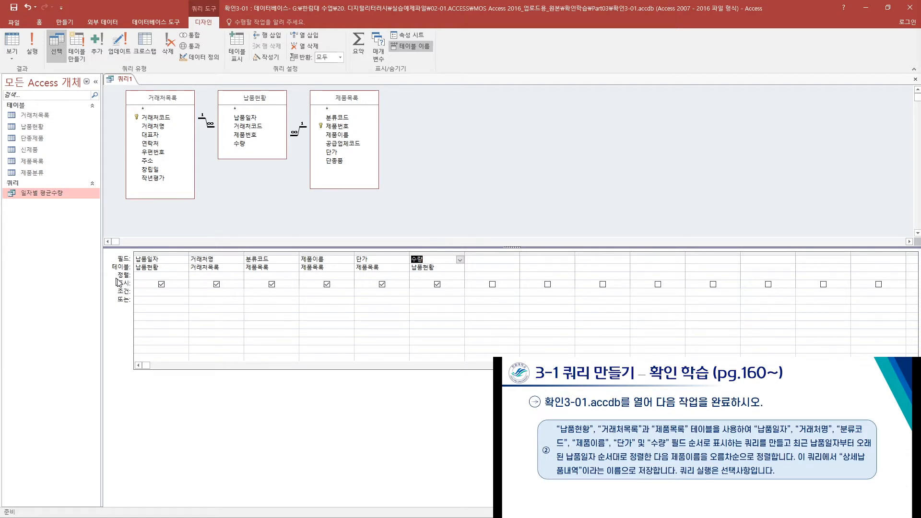
- Sort 납품일자 in descending order (내림차순) and 제품이름 in ascending order (오름차순)
click(184, 277)
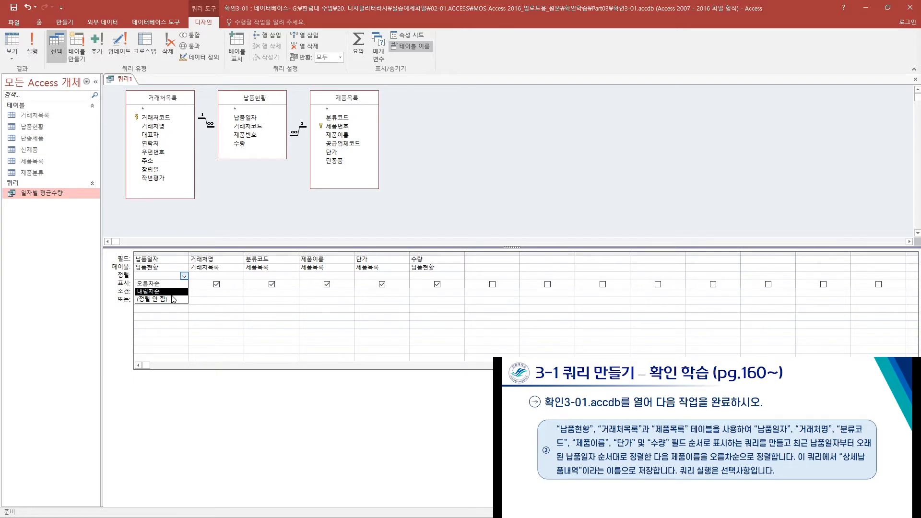
click(162, 290)
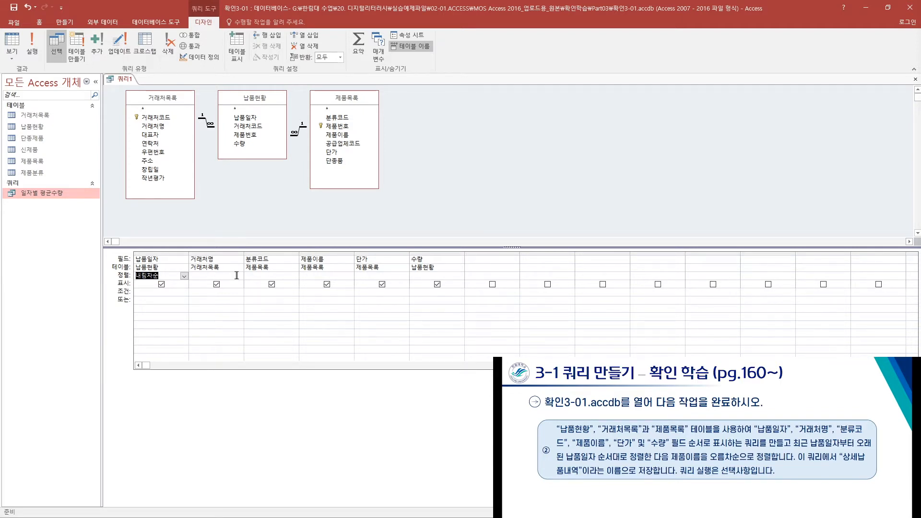
click(302, 274)
click(349, 276)
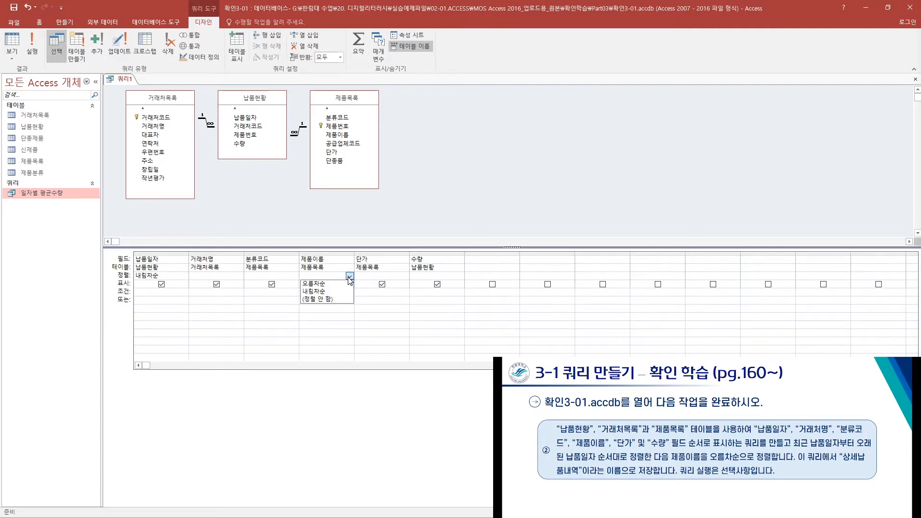
click(320, 284)
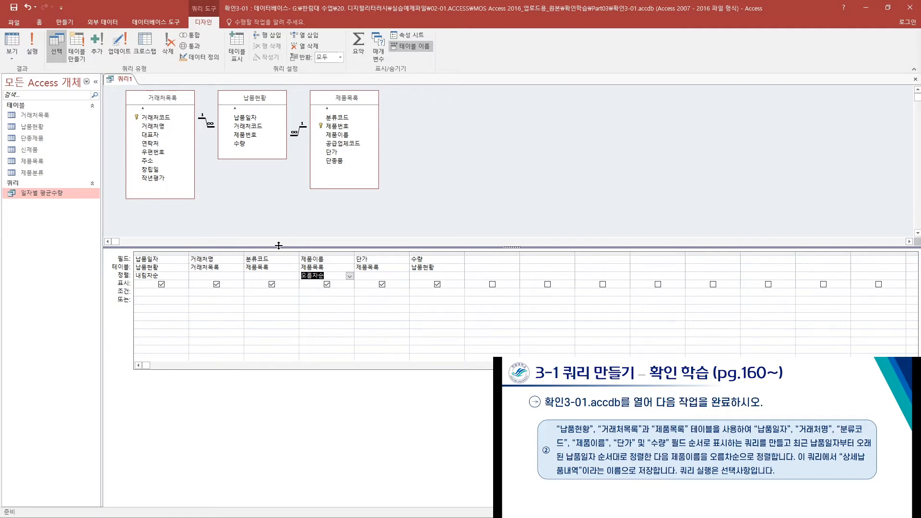
- Save the query under the name 상세납품내역
click(15, 7)
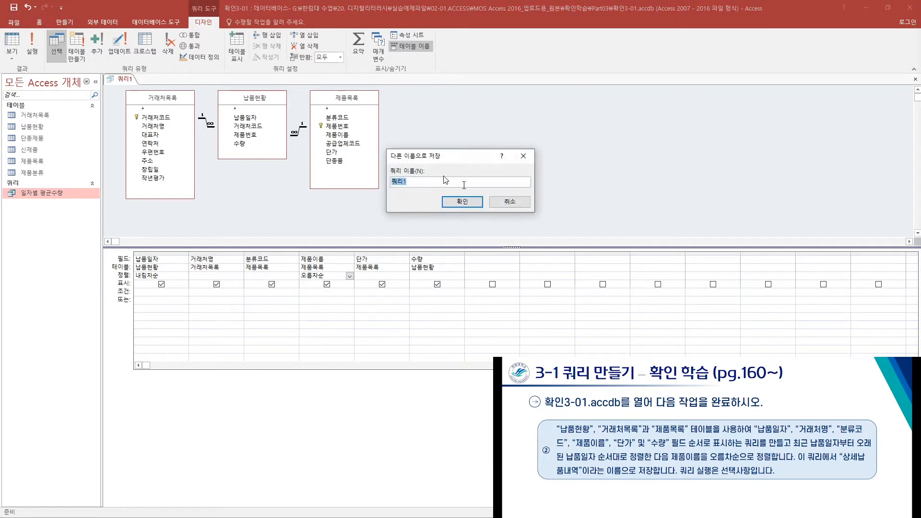
text(ㅅ)
text(세납품내)
text(역)
click(454, 202)
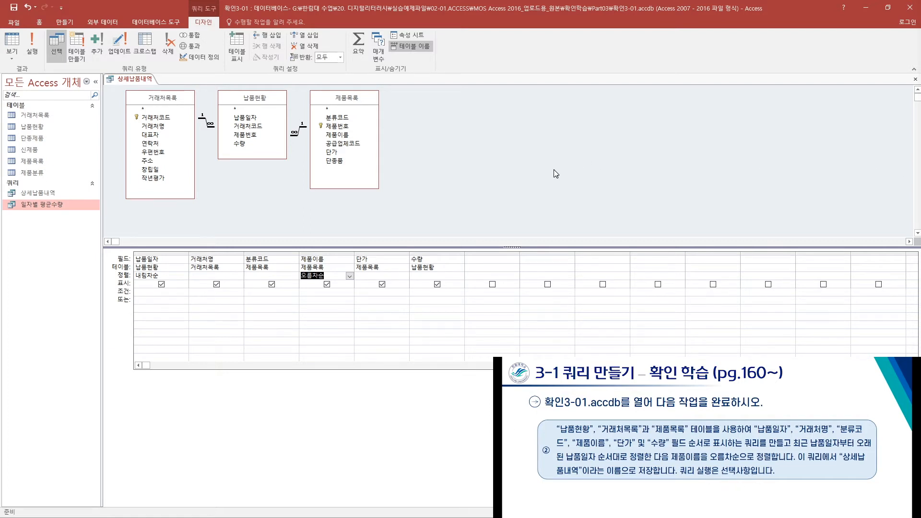
- Run the 상세납품내역 query to check its records, and close it
click(33, 56)
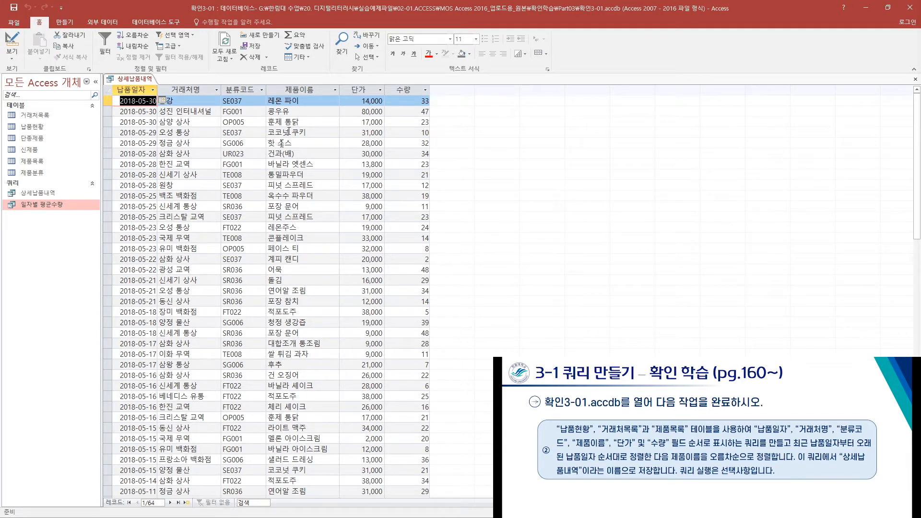
click(915, 79)
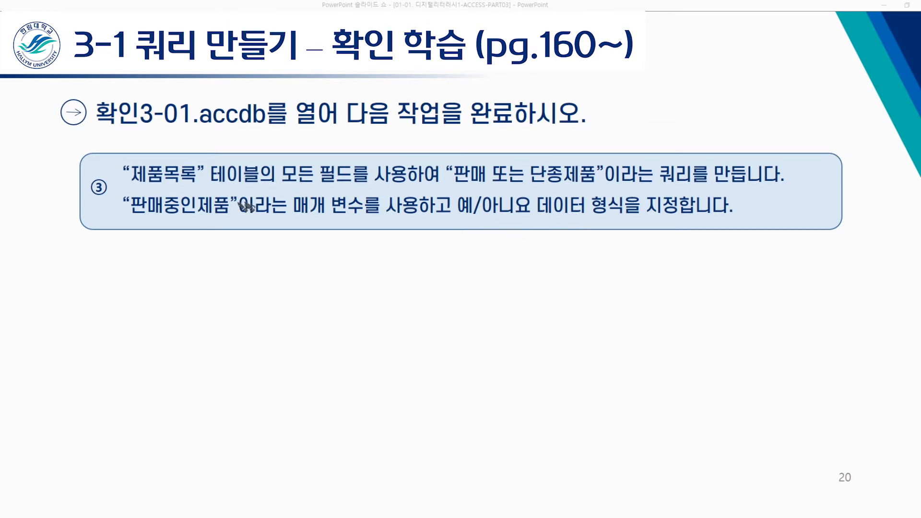
drag(126, 188, 262, 184)
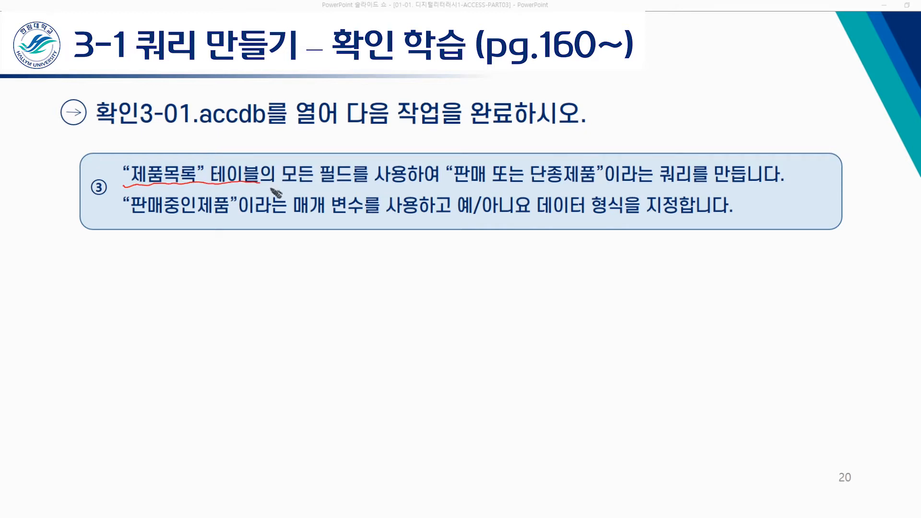
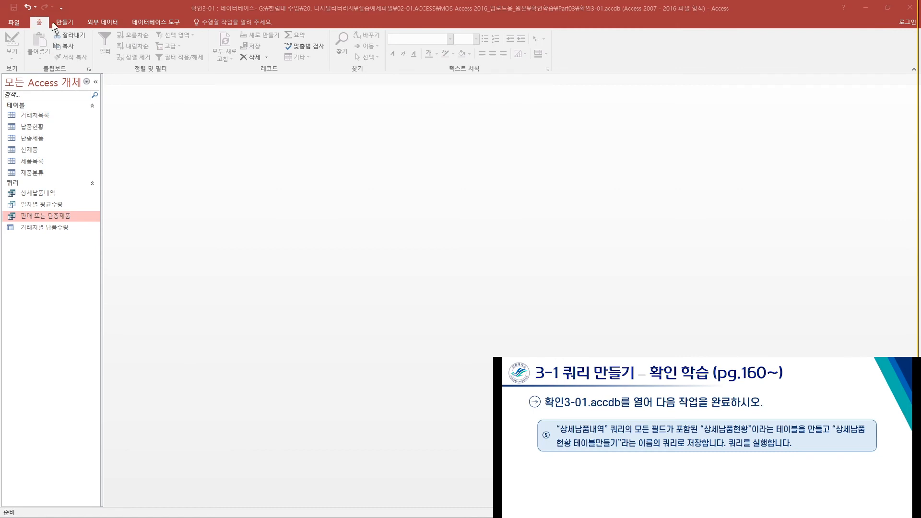
- Create a new query in design view using the 상세납품내역 query as its source
click(65, 22)
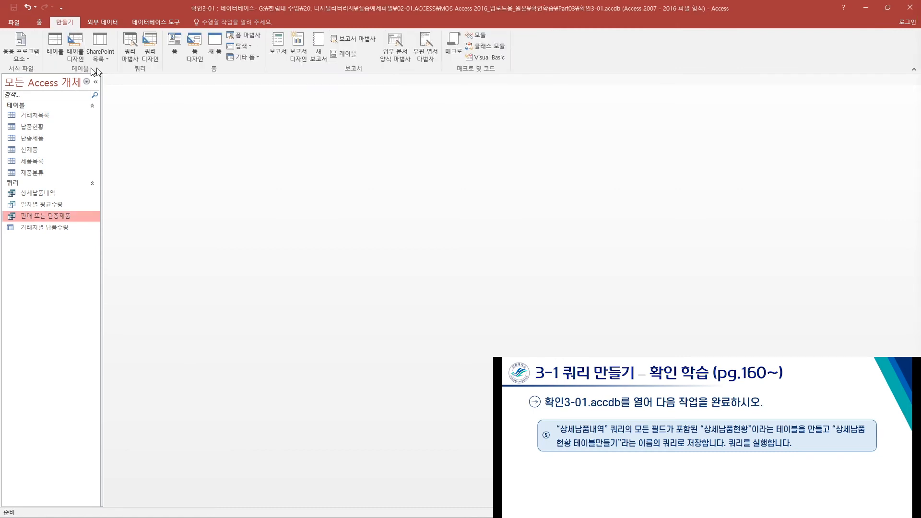
click(151, 56)
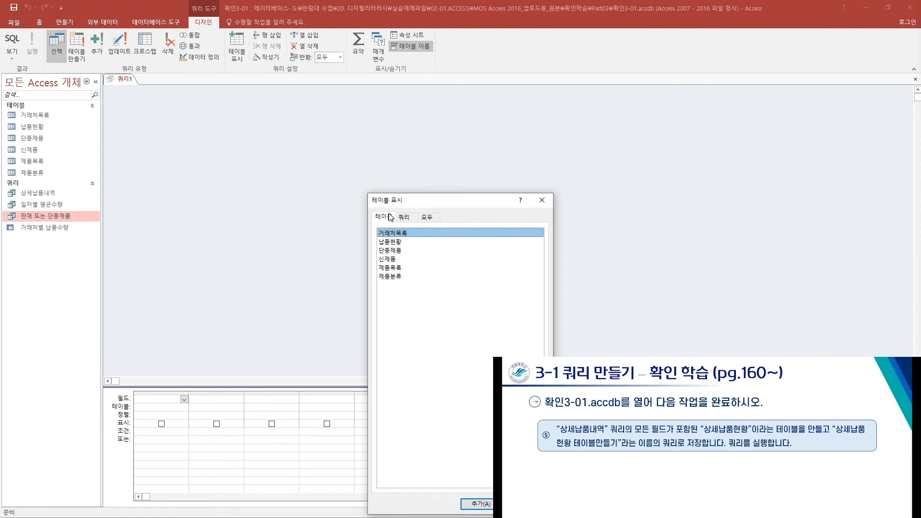
drag(430, 200, 385, 122)
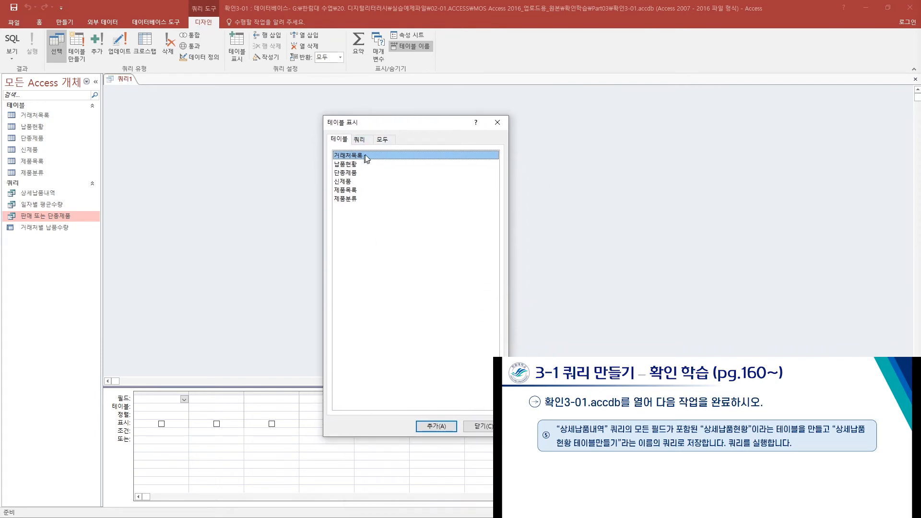
click(363, 141)
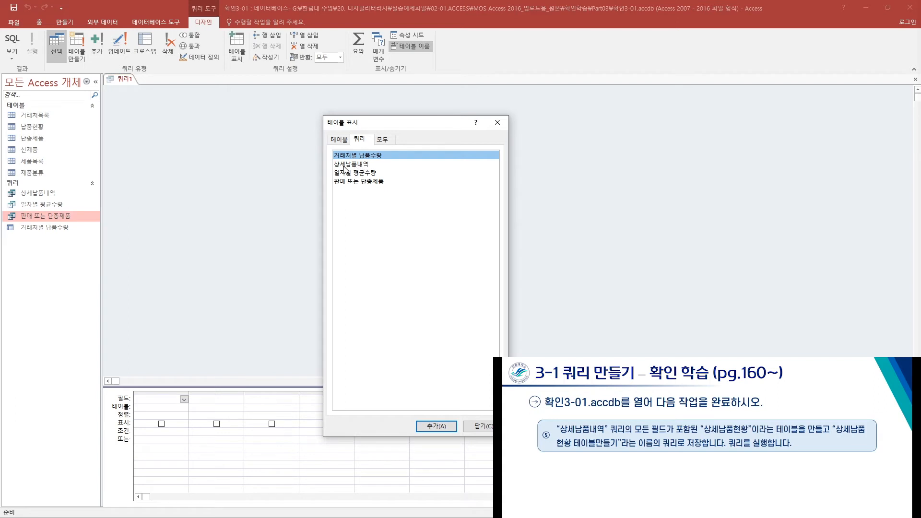
click(356, 164)
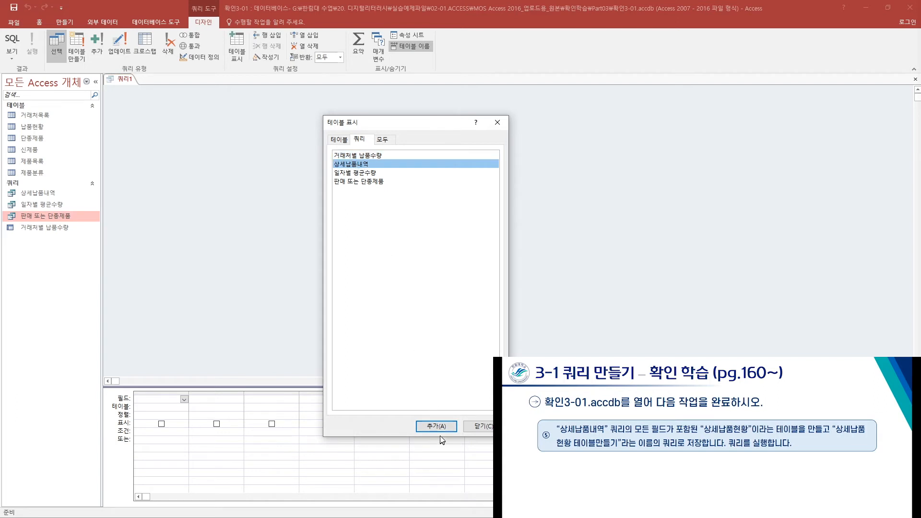
click(437, 426)
click(477, 427)
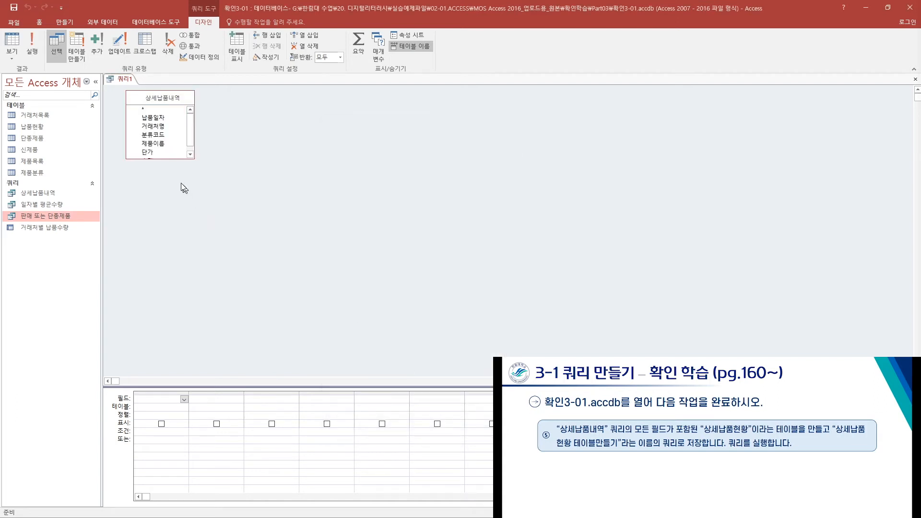
- Add all fields of 상세납품내역, from 납품일자 to 수량, to the query grid as individual columns
drag(179, 159, 179, 198)
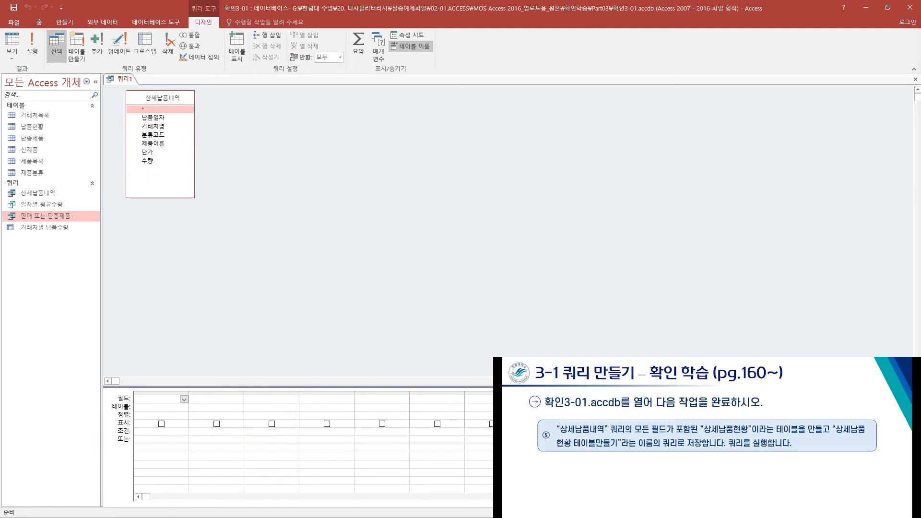
drag(512, 386, 510, 254)
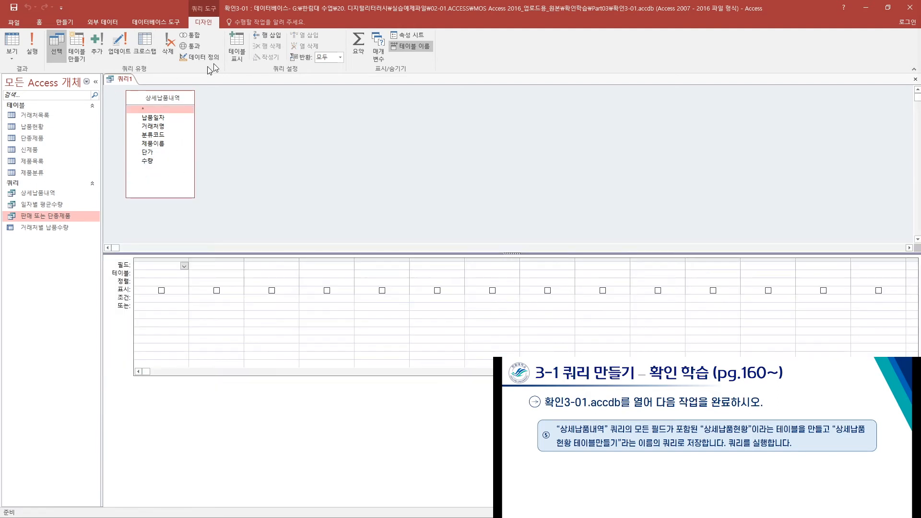
double_click(168, 98)
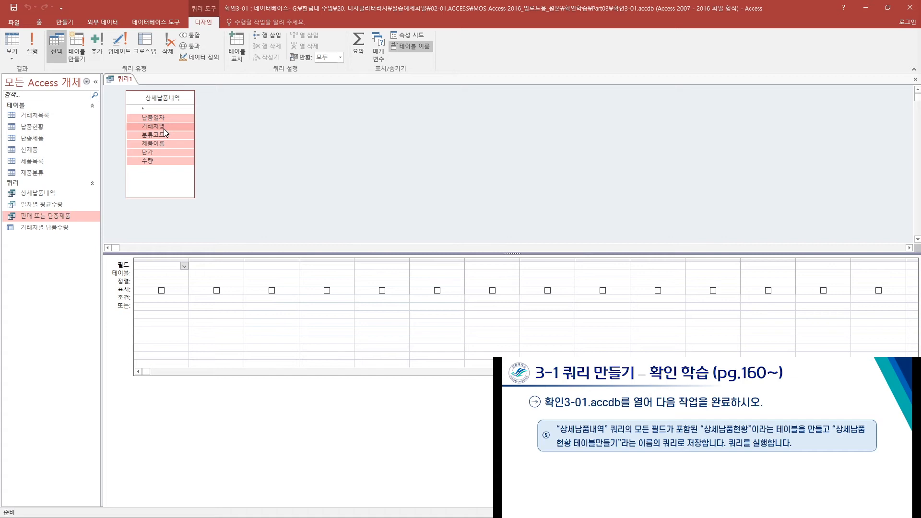
drag(163, 128, 171, 269)
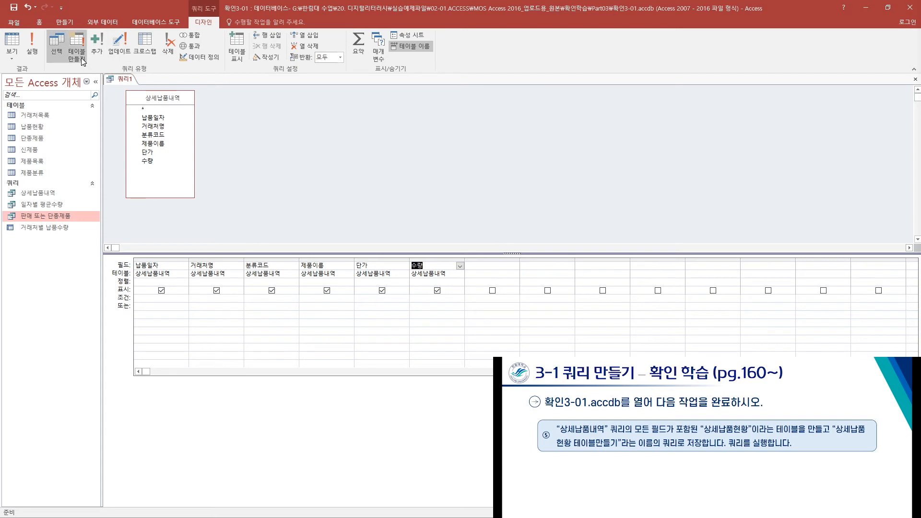
- Turn the query into a make-table query that creates the table 상세납품현황 in the current database
click(78, 45)
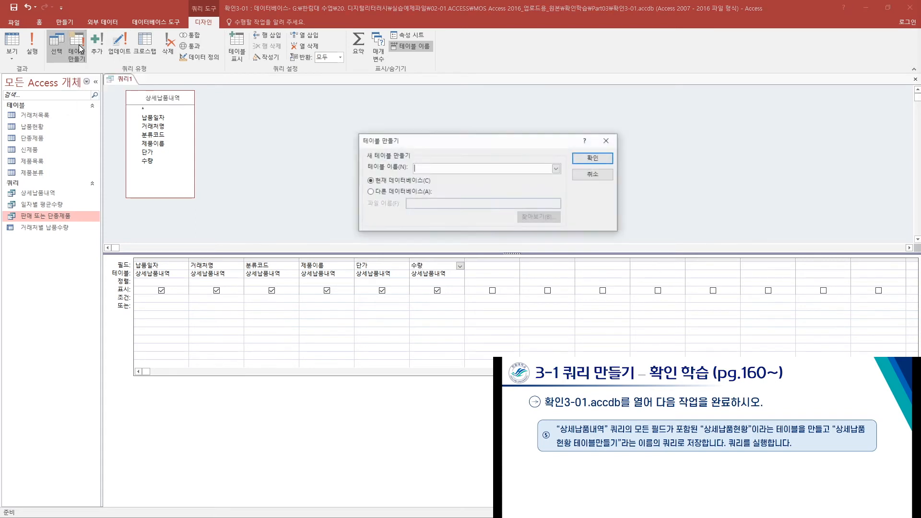
drag(414, 140, 369, 124)
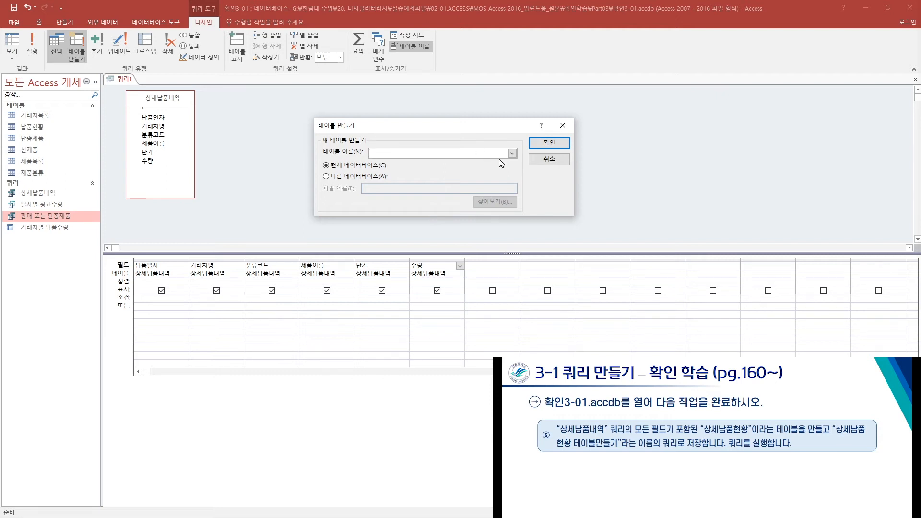
click(513, 153)
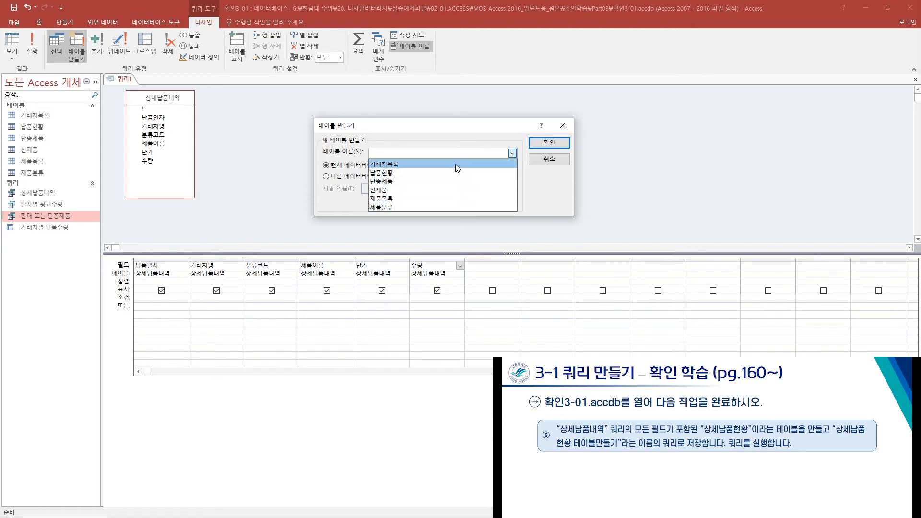
click(451, 153)
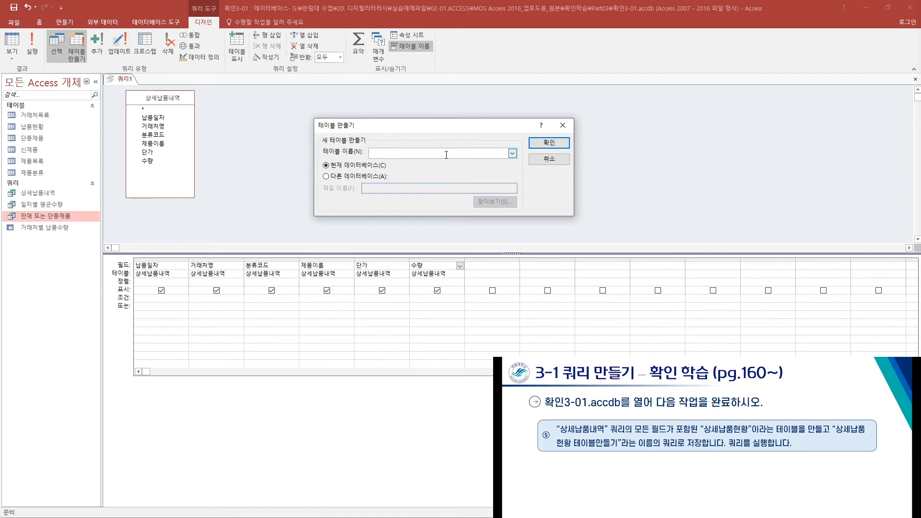
text(상세납품현황)
click(549, 144)
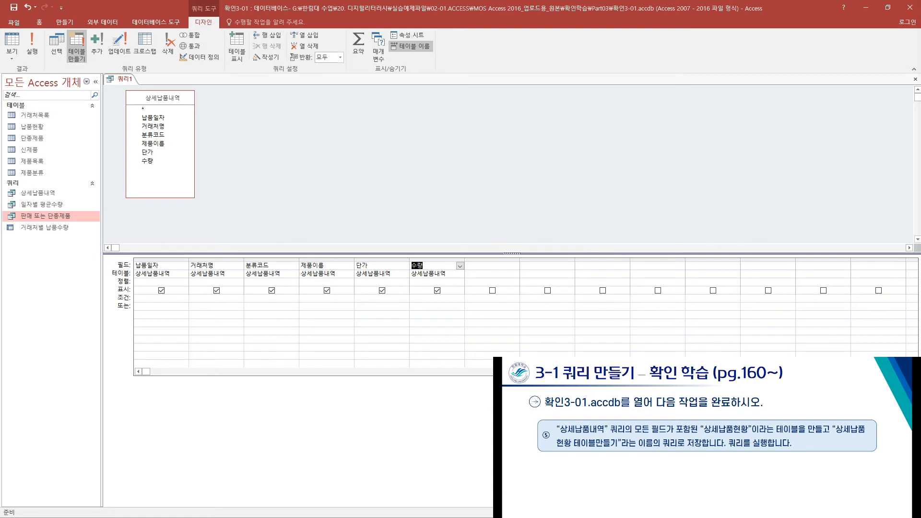
- Save the make-table query under the name 상세납품현황 테이블만들기
click(13, 7)
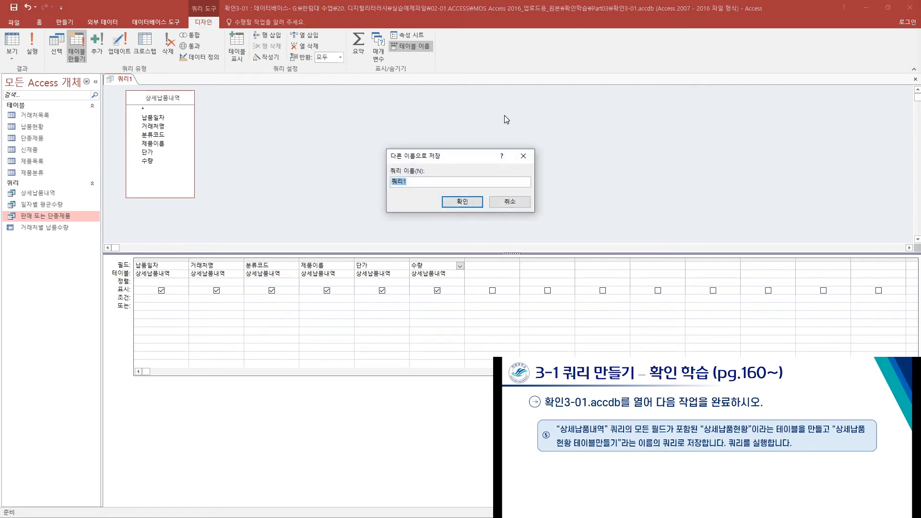
text(상세납)
text(품현황 테)
text(이)
text(블만드)
text(들기)
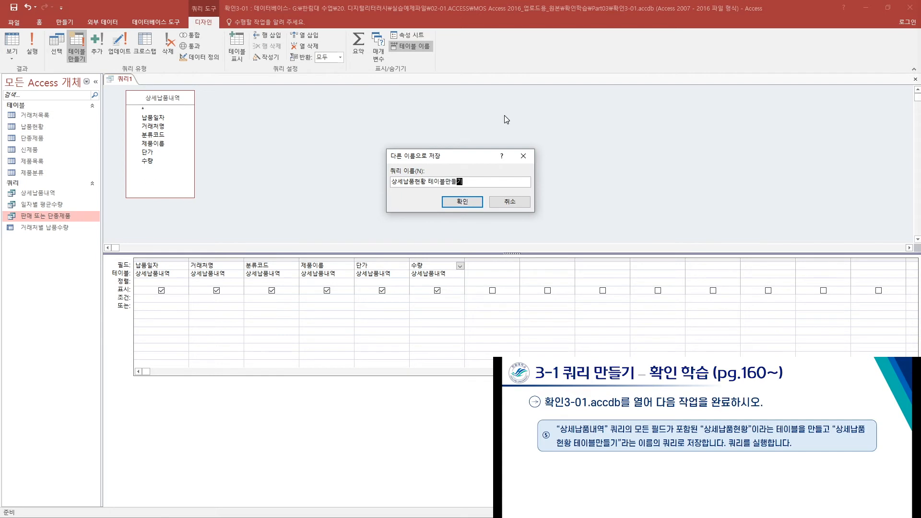
click(468, 203)
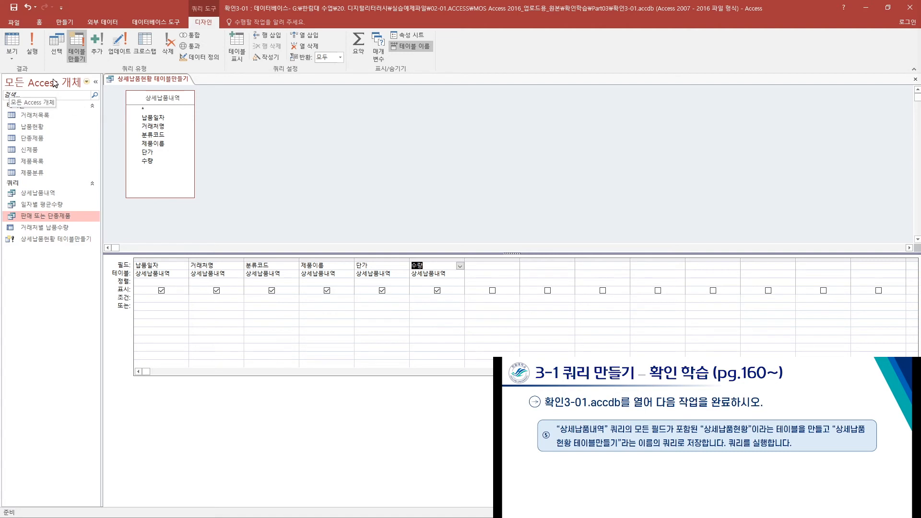
- Run the make-table query to create the 상세납품현황 table, and close the query
click(32, 50)
drag(437, 244, 437, 172)
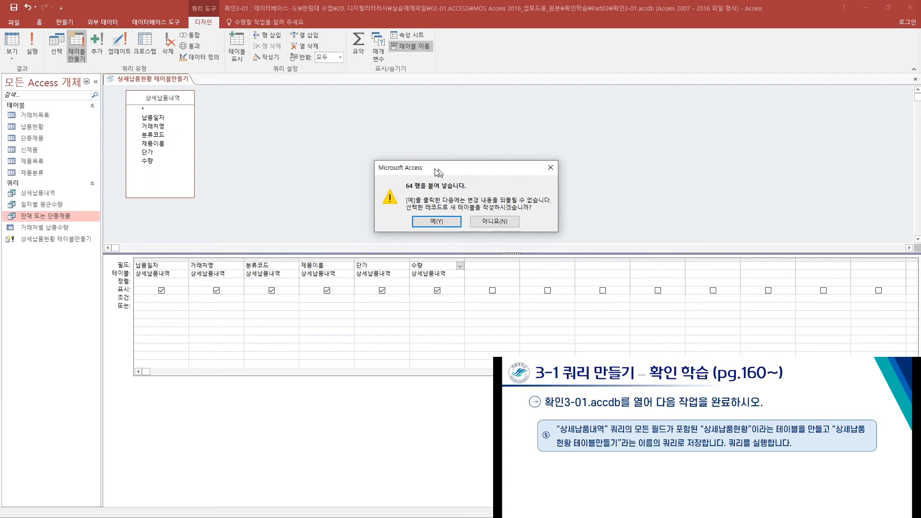
click(447, 217)
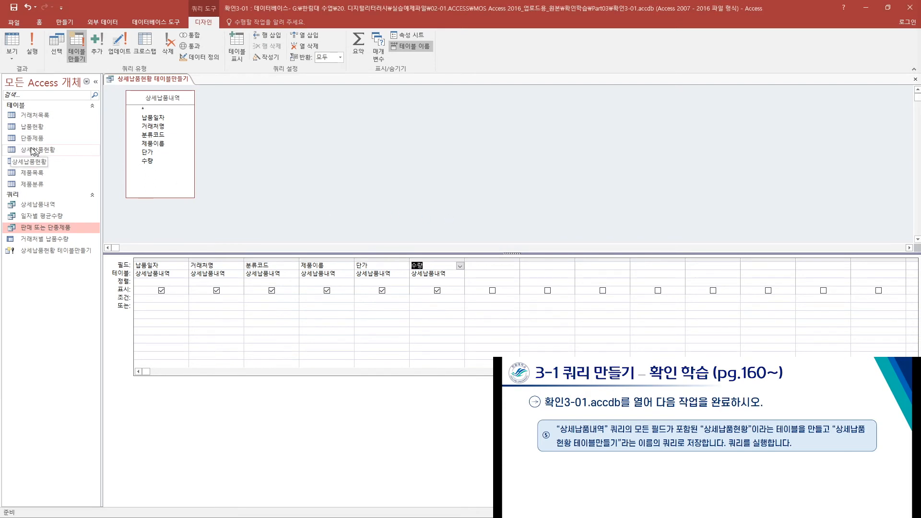
click(41, 150)
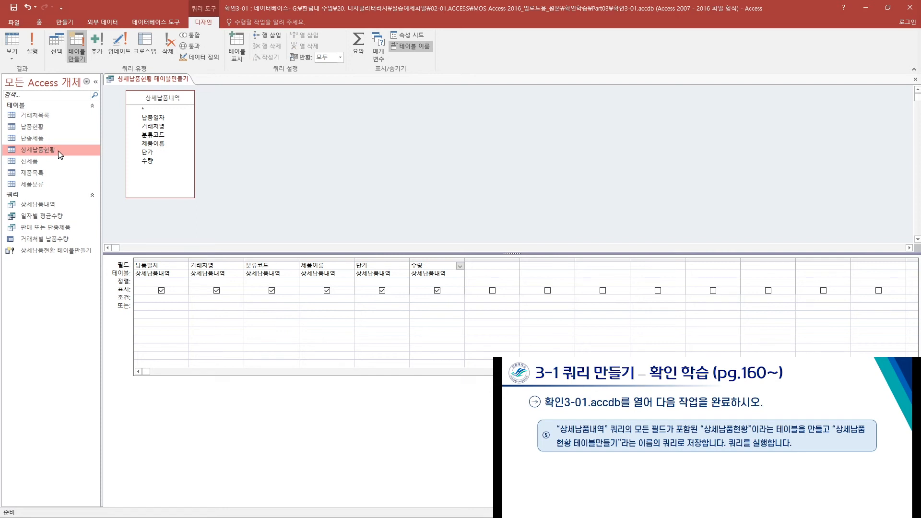
click(915, 79)
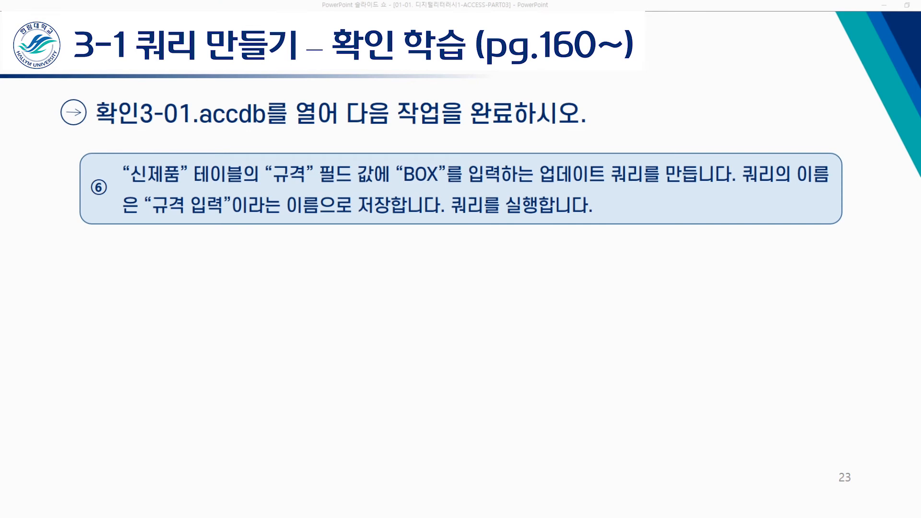
mouse_move(267, 186)
mouse_down()
mouse_move(531, 185)
mouse_move(534, 166)
mouse_move(551, 188)
mouse_up()
drag(635, 157, 627, 187)
drag(550, 184, 566, 183)
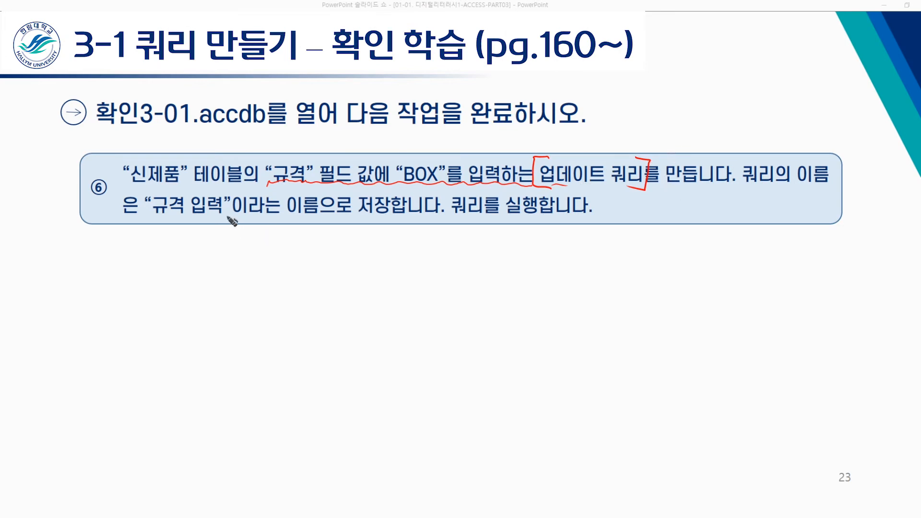
mouse_move(447, 191)
mouse_down()
mouse_move(425, 228)
mouse_move(501, 218)
mouse_move(512, 199)
mouse_up()
mouse_move(382, 221)
mouse_down()
mouse_move(395, 202)
mouse_move(383, 220)
mouse_up()
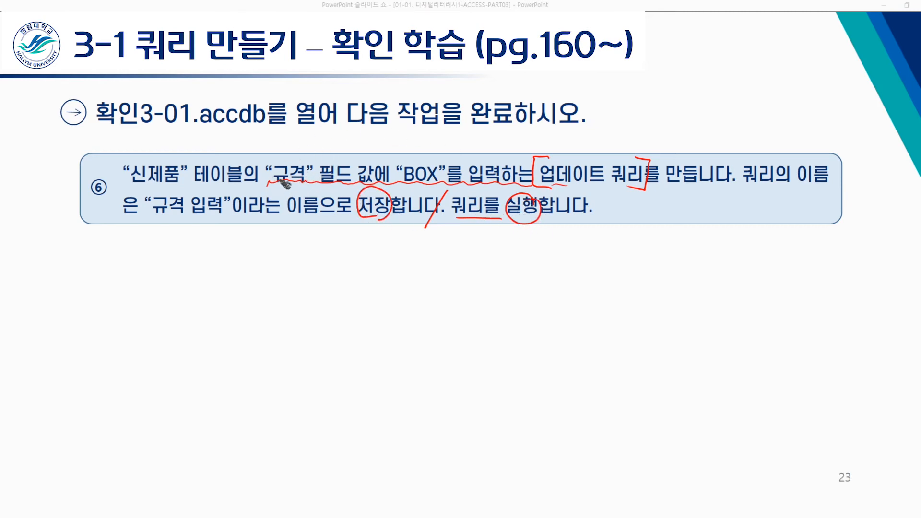
mouse_move(269, 187)
mouse_down()
mouse_move(311, 163)
mouse_move(284, 188)
mouse_move(273, 183)
mouse_up()
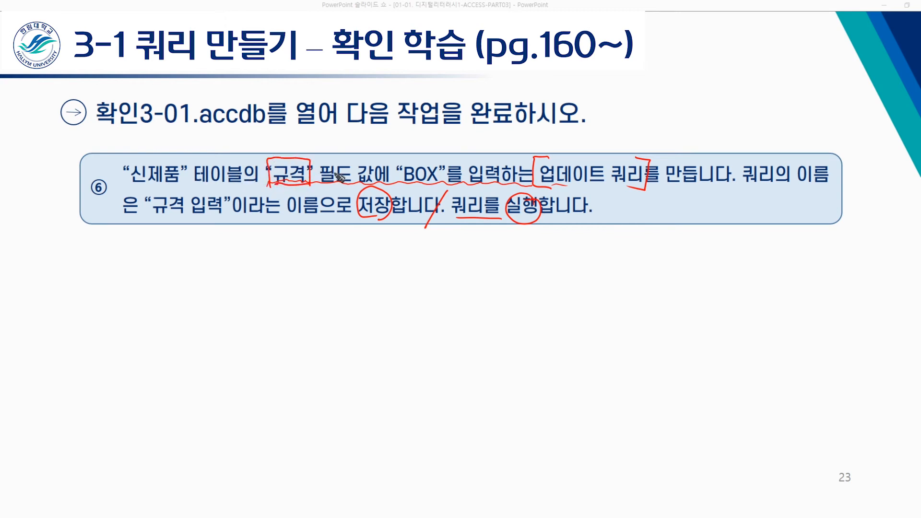
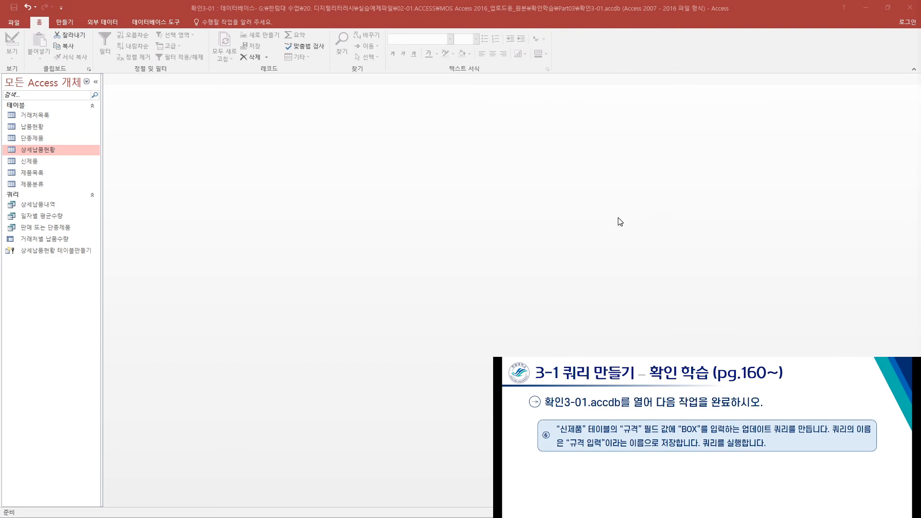
- Create another query in design view with the 신제품 table as its source
click(61, 24)
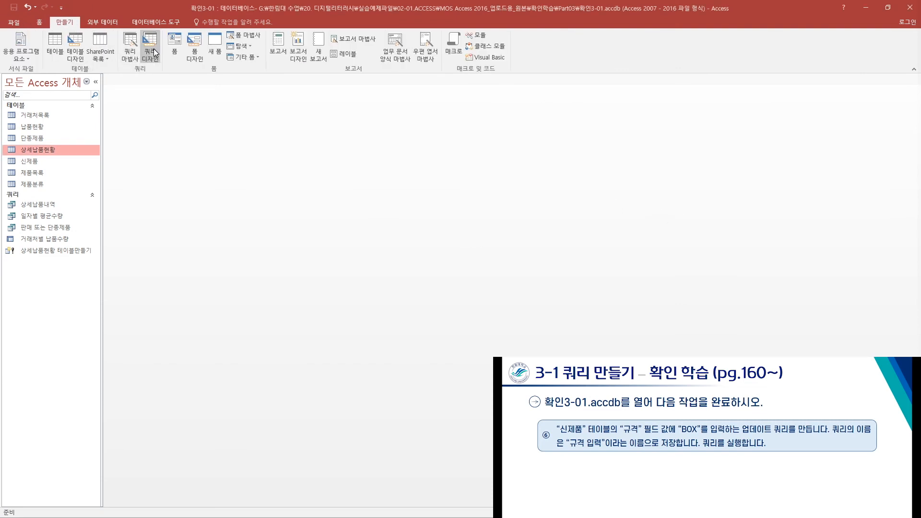
click(154, 48)
drag(430, 197, 415, 119)
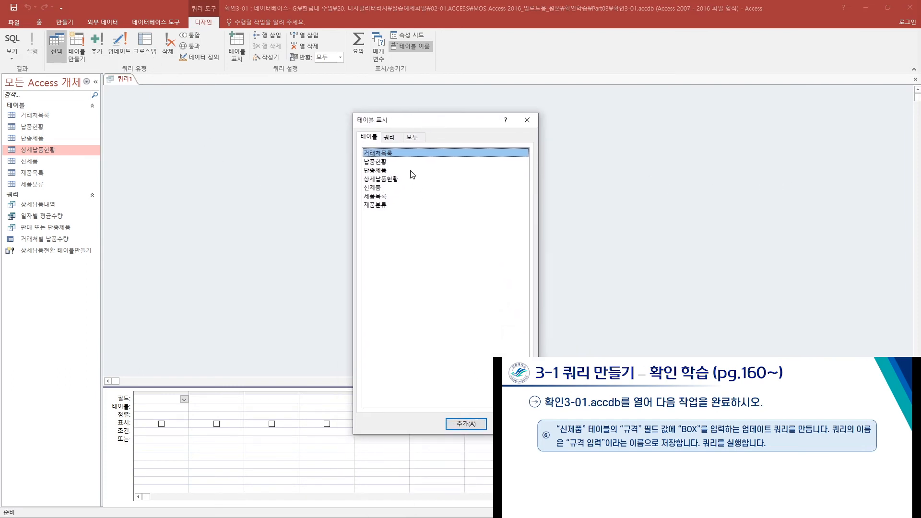
click(383, 189)
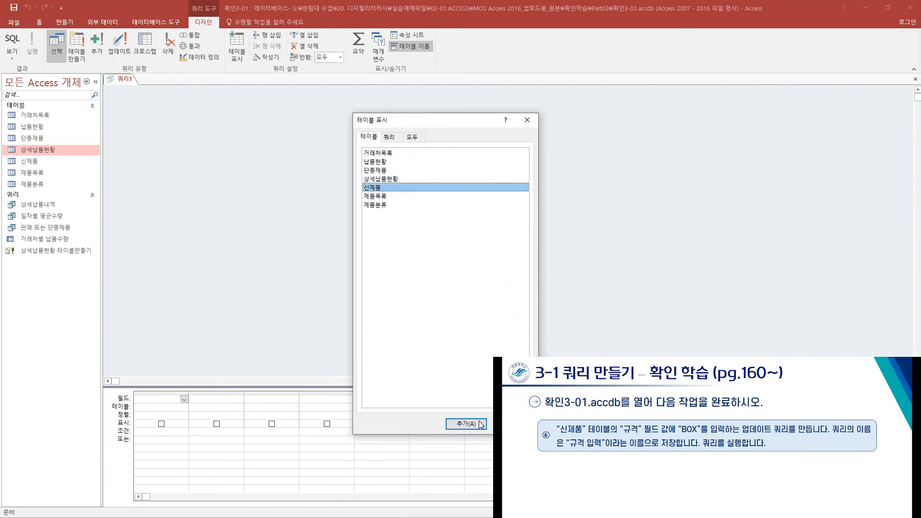
click(476, 424)
click(512, 424)
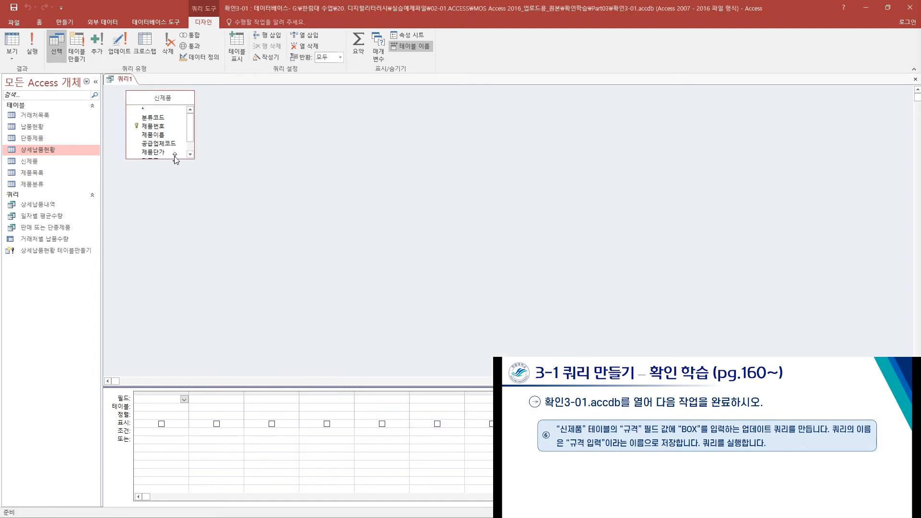
- Add the 규격 field to the grid and make the query an update query that sets it to "BOX"
drag(172, 156, 173, 202)
drag(508, 387, 518, 236)
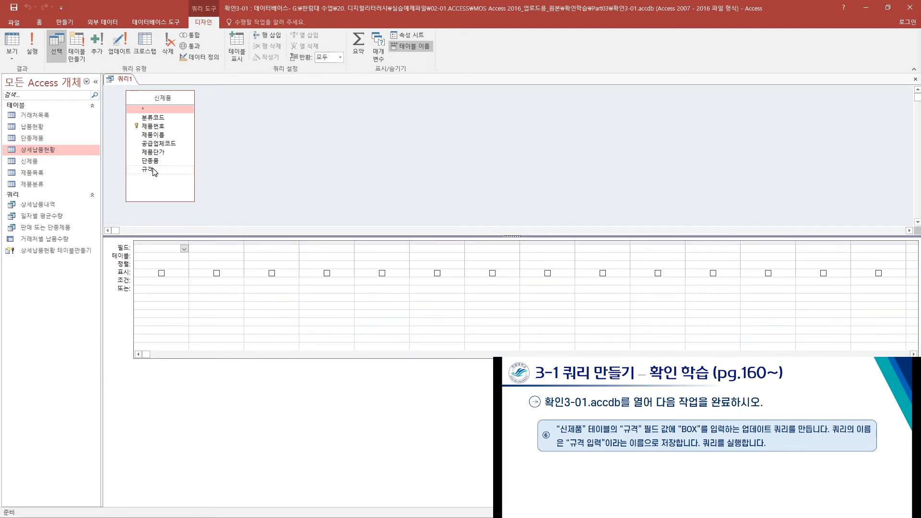
double_click(154, 171)
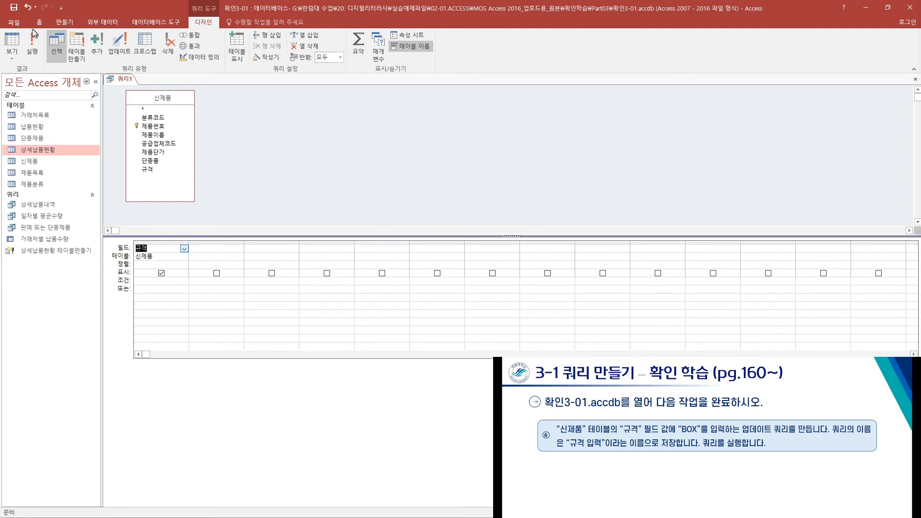
click(118, 55)
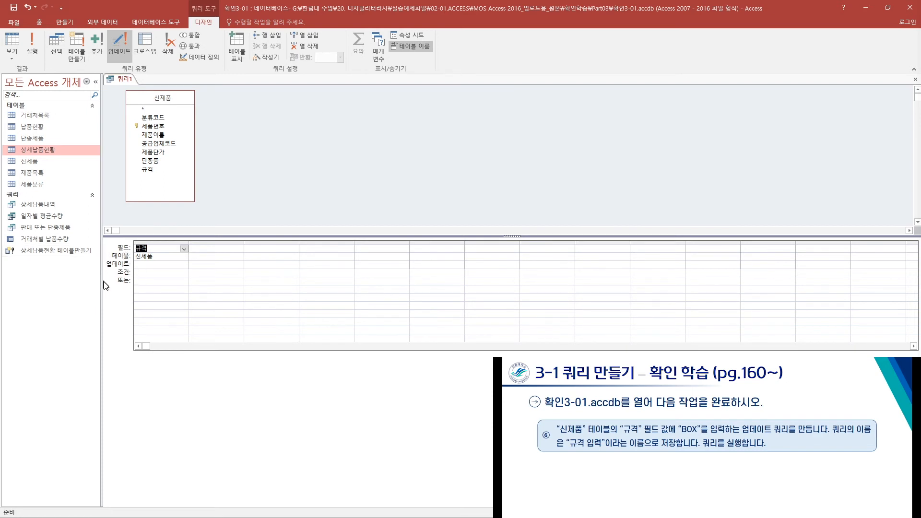
click(160, 265)
- Save the update query under the name 규격 입력
click(14, 7)
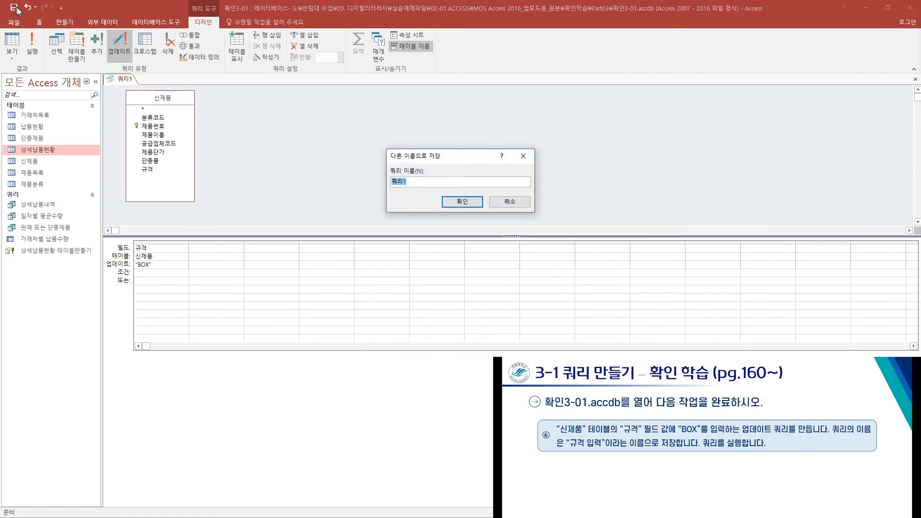
text(rbrur dlqf)
click(449, 201)
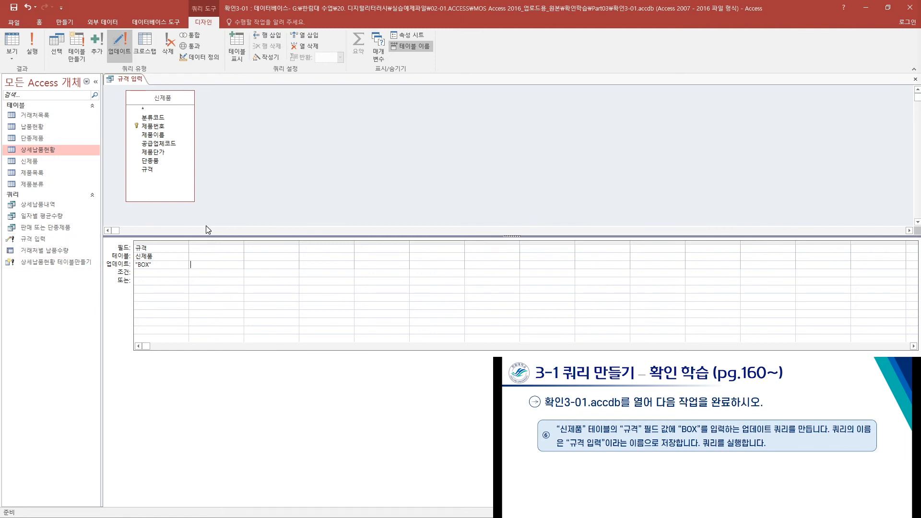
- Run the 규격 입력 update query, accept the record changes, and close the query
click(33, 46)
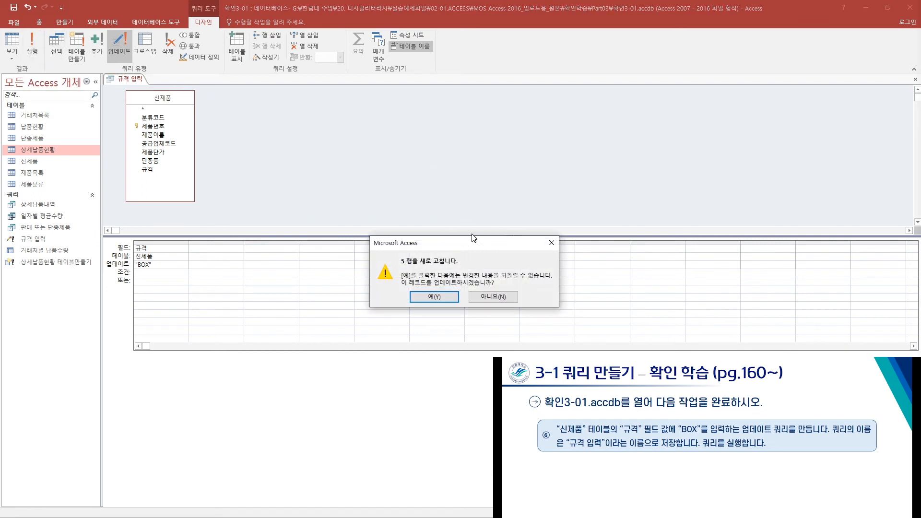
click(450, 298)
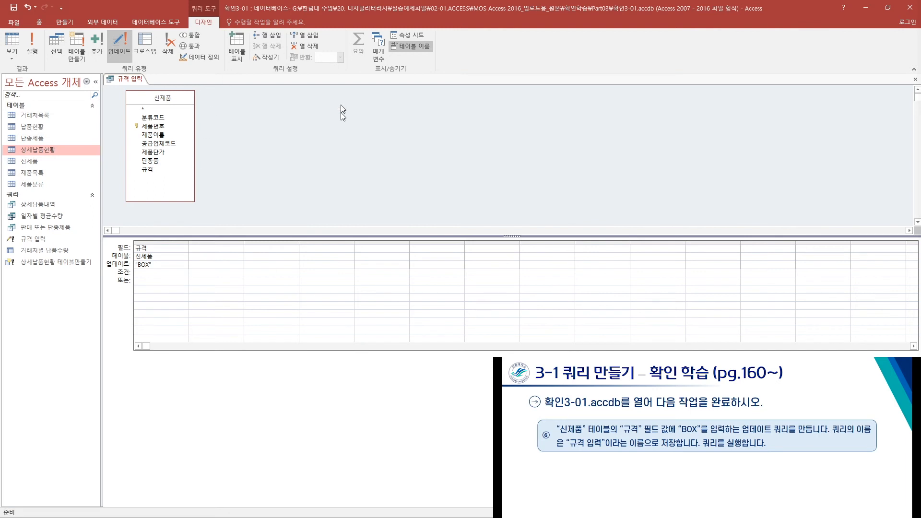
click(915, 79)
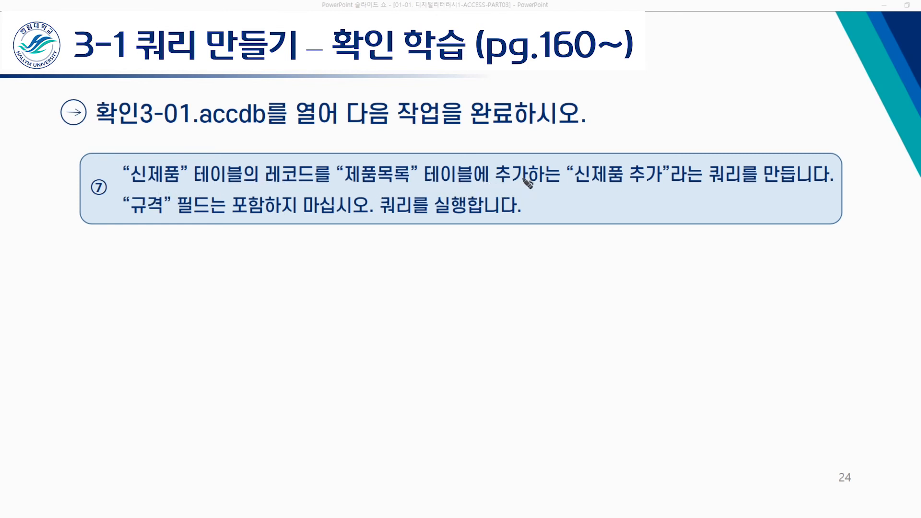
mouse_move(511, 158)
mouse_down()
mouse_move(530, 176)
mouse_move(508, 153)
mouse_up()
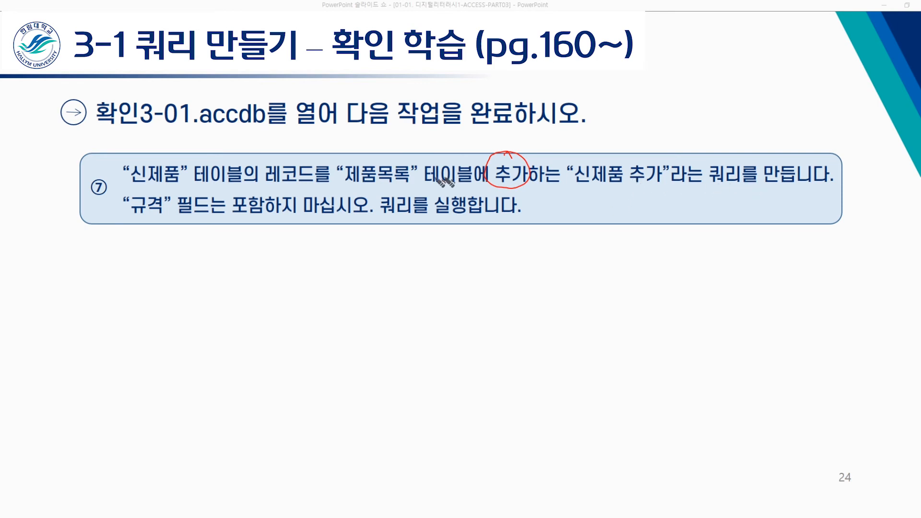
drag(232, 214, 301, 213)
mouse_move(206, 256)
mouse_down()
mouse_move(237, 249)
mouse_move(259, 260)
mouse_move(274, 251)
mouse_move(269, 266)
mouse_up()
mouse_move(178, 253)
mouse_down()
mouse_move(192, 248)
mouse_move(186, 259)
mouse_move(144, 262)
mouse_move(167, 250)
mouse_move(173, 263)
mouse_up()
mouse_move(232, 257)
mouse_down()
mouse_move(207, 263)
mouse_move(233, 259)
mouse_up()
mouse_move(244, 339)
mouse_down()
mouse_move(269, 312)
mouse_move(254, 333)
mouse_move(329, 298)
mouse_move(318, 309)
mouse_up()
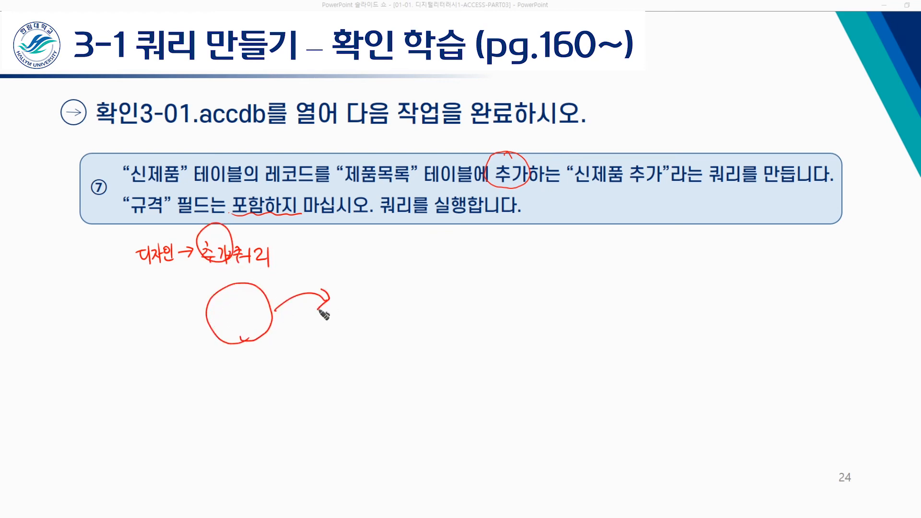
mouse_move(384, 334)
mouse_down()
mouse_move(377, 271)
mouse_move(374, 337)
mouse_up()
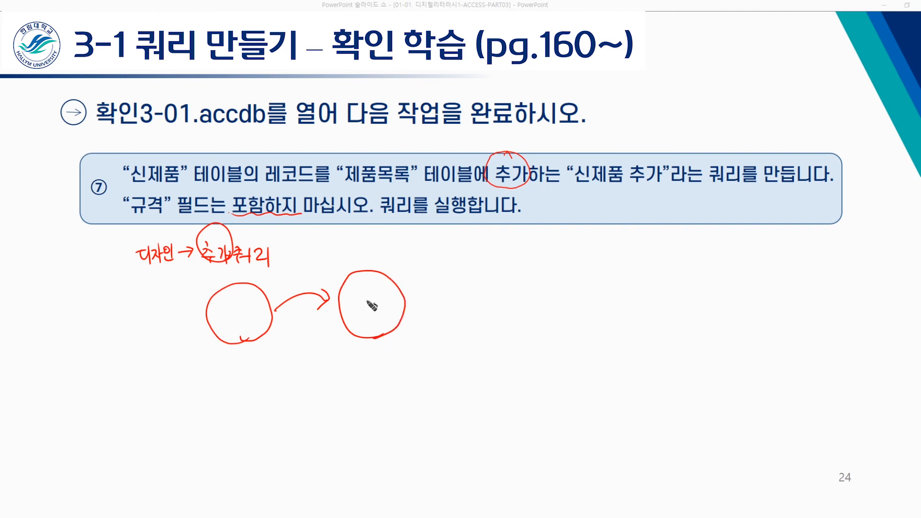
drag(289, 284, 323, 290)
drag(224, 317, 229, 299)
drag(229, 299, 234, 314)
mouse_move(225, 309)
mouse_down()
mouse_move(244, 316)
mouse_move(254, 308)
mouse_move(249, 320)
mouse_move(263, 323)
mouse_up()
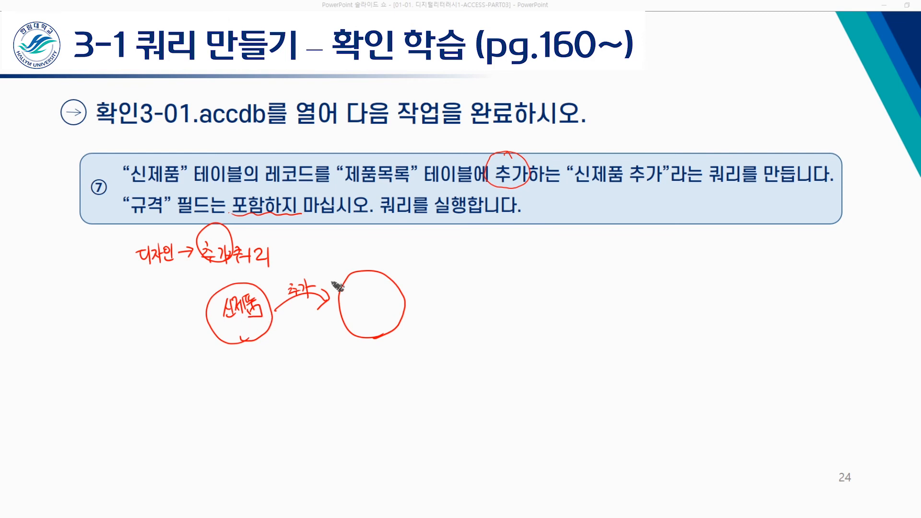
drag(351, 291, 358, 290)
mouse_move(357, 291)
mouse_down()
mouse_move(371, 288)
mouse_move(384, 301)
mouse_move(383, 284)
mouse_move(390, 294)
mouse_move(398, 286)
mouse_move(399, 302)
mouse_move(408, 293)
mouse_up()
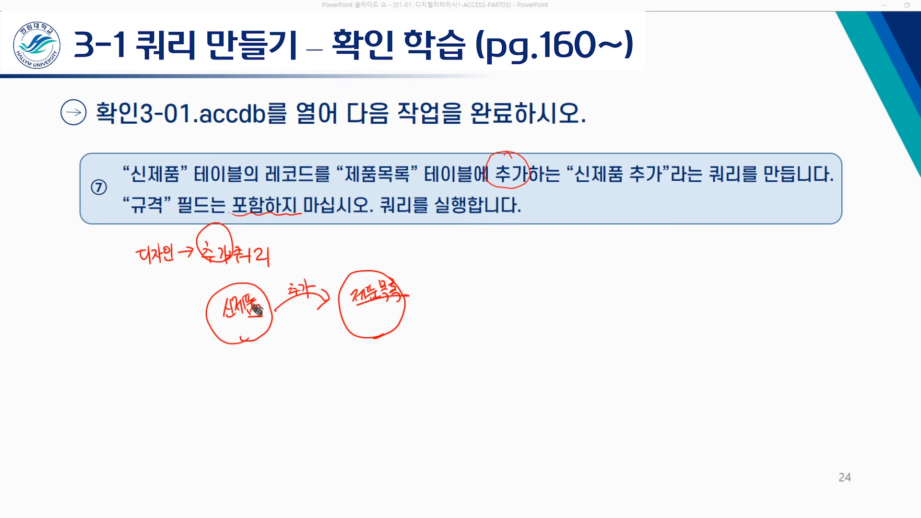
drag(329, 296, 318, 308)
mouse_move(235, 356)
mouse_down()
mouse_move(246, 370)
mouse_move(253, 360)
mouse_move(259, 374)
mouse_move(269, 357)
mouse_move(288, 370)
mouse_move(294, 353)
mouse_up()
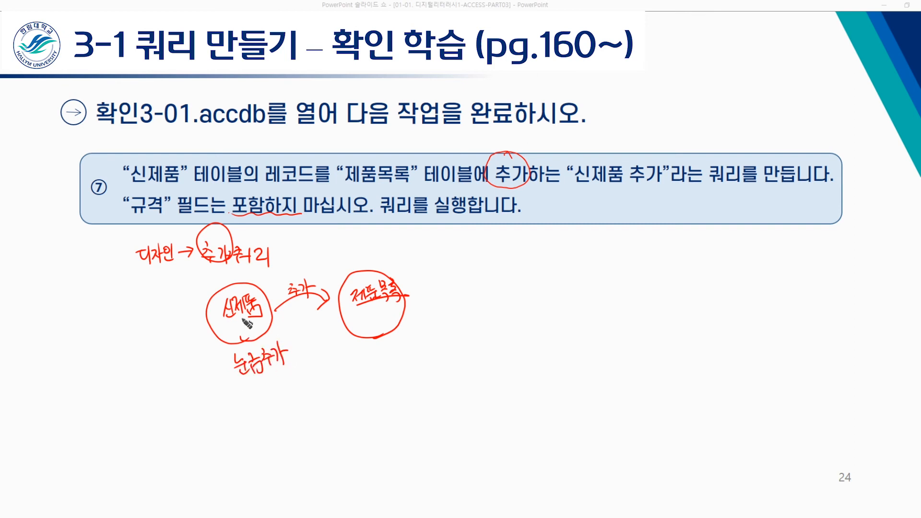
drag(229, 321, 262, 317)
drag(229, 329, 268, 322)
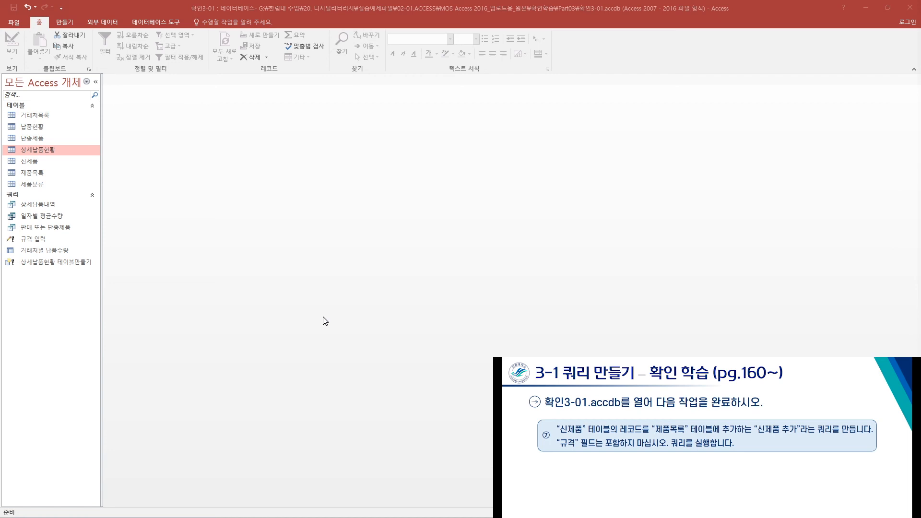
- Create a new query in design view with the 신제품 table as its source
click(66, 23)
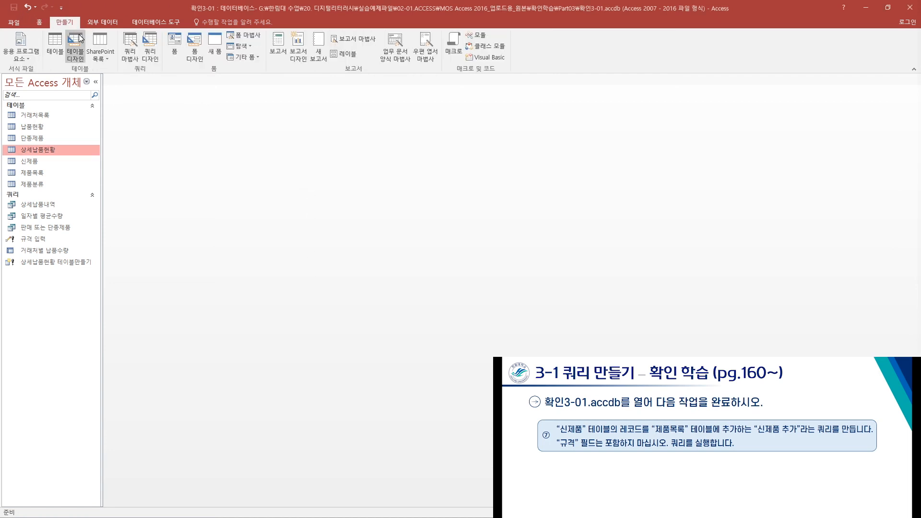
click(153, 55)
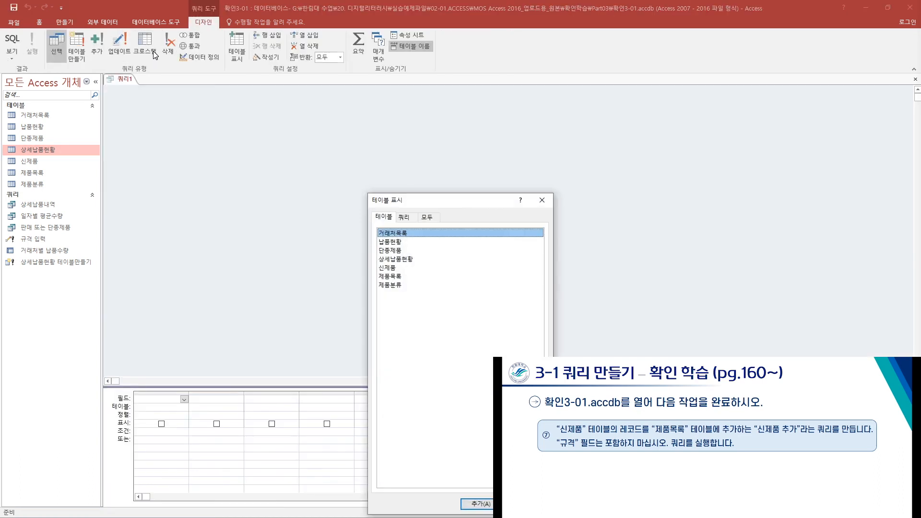
drag(464, 166, 476, 99)
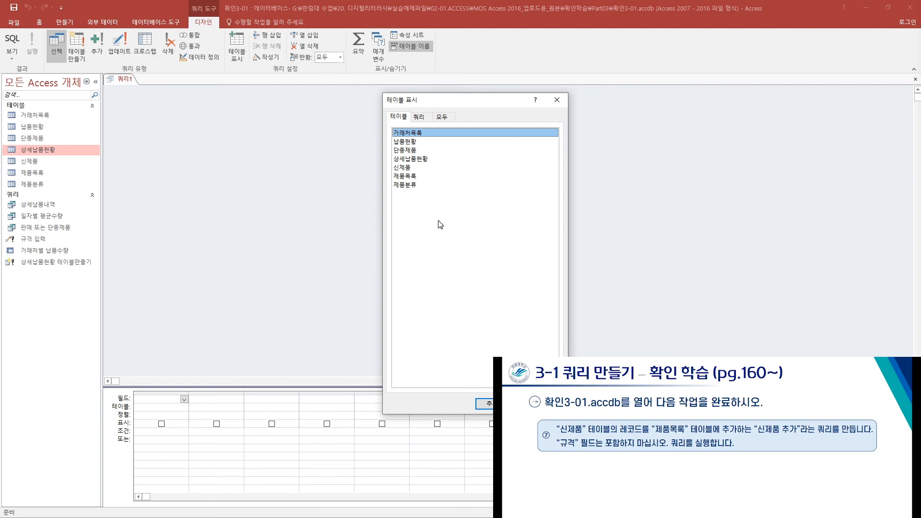
click(403, 168)
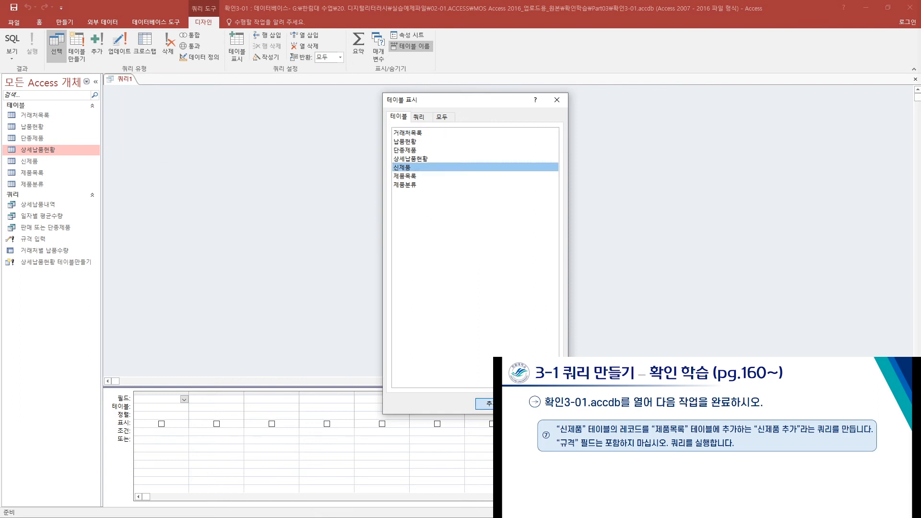
click(485, 404)
click(538, 404)
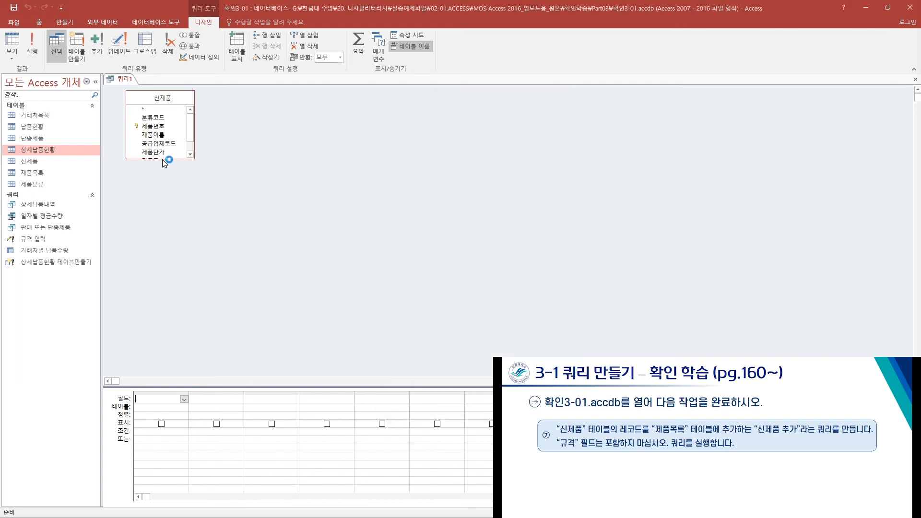
- Add all 신제품 fields from 분류코드 through 단종품 to the query grid, leaving out 규격
drag(162, 159, 162, 186)
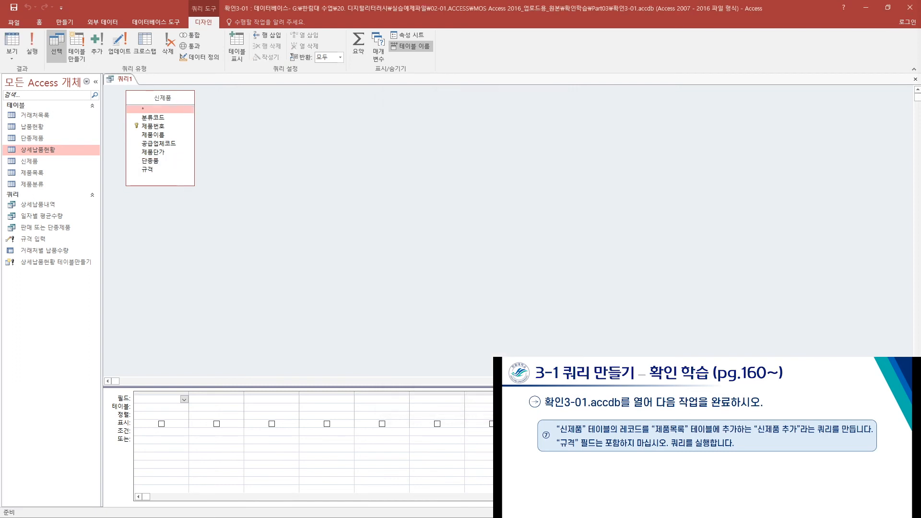
drag(524, 276, 460, 254)
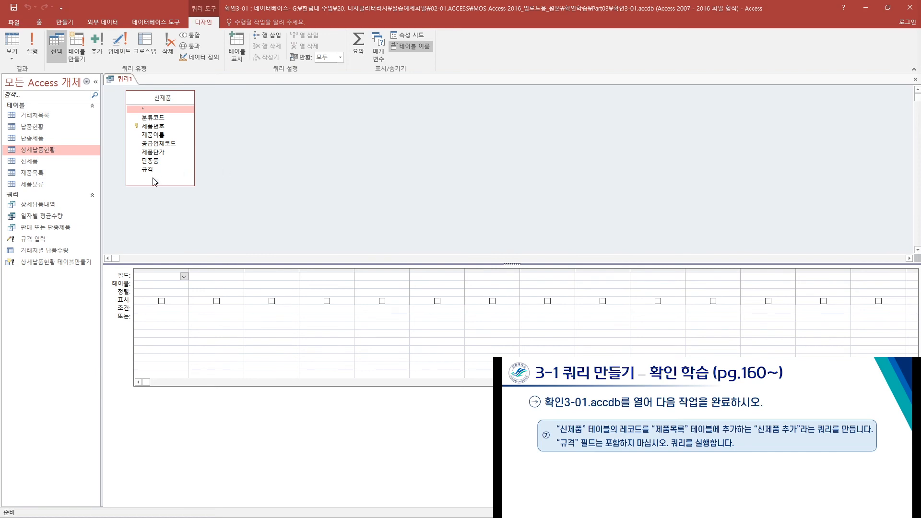
click(161, 118)
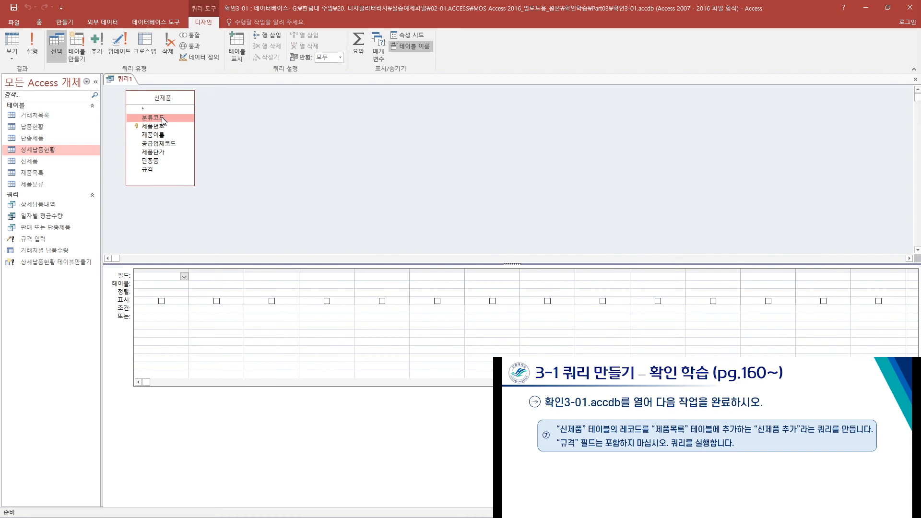
shift+click(164, 161)
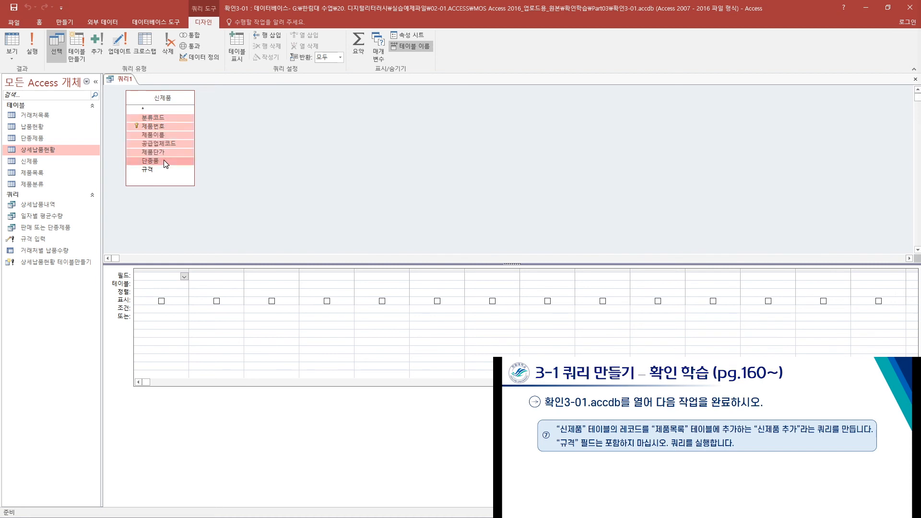
drag(163, 160, 188, 279)
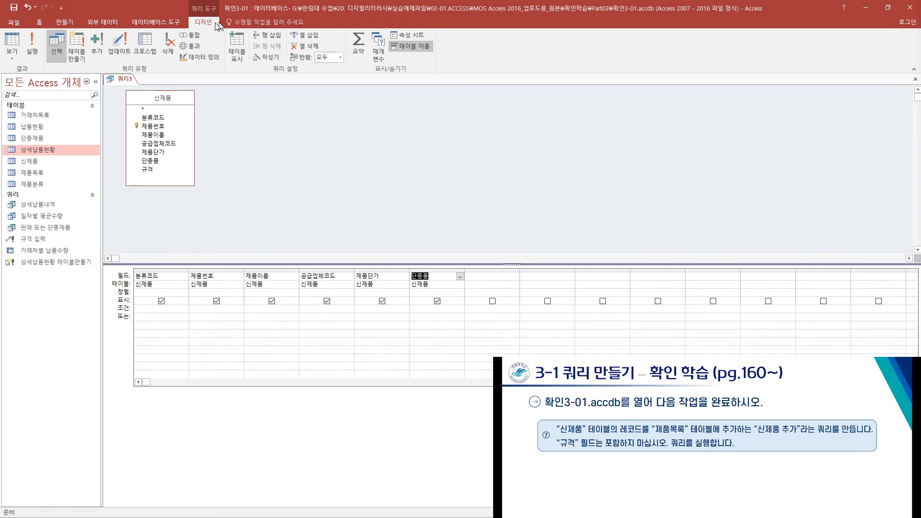
- Make the query an append query that adds its records to the 제품목록 table in the current database
click(100, 55)
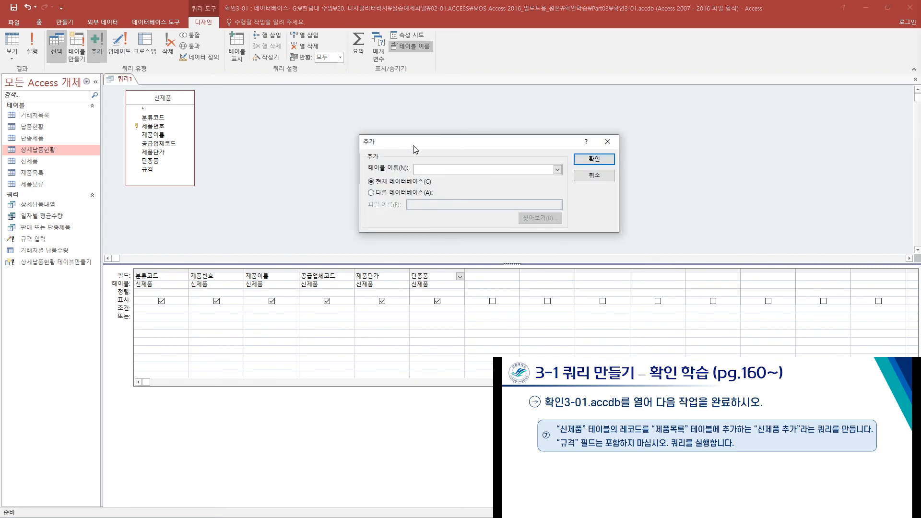
drag(427, 148, 401, 125)
drag(387, 134, 387, 133)
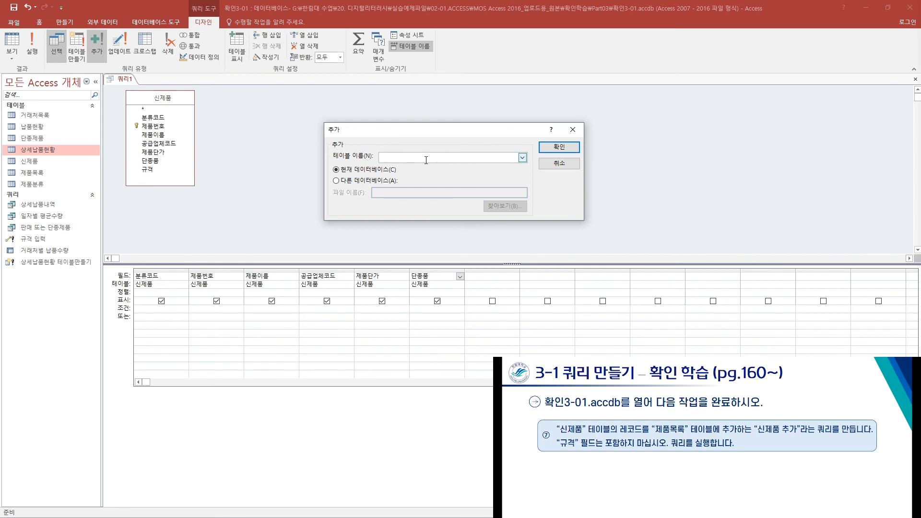
click(519, 158)
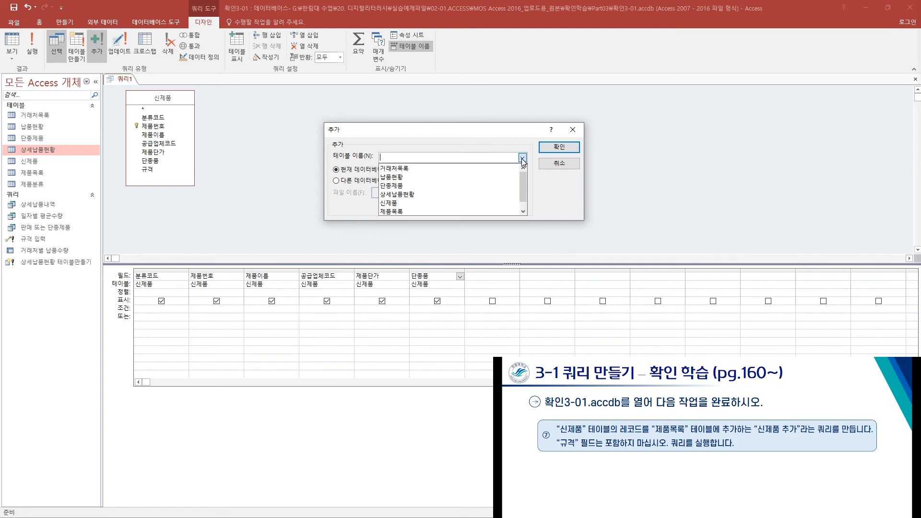
click(440, 211)
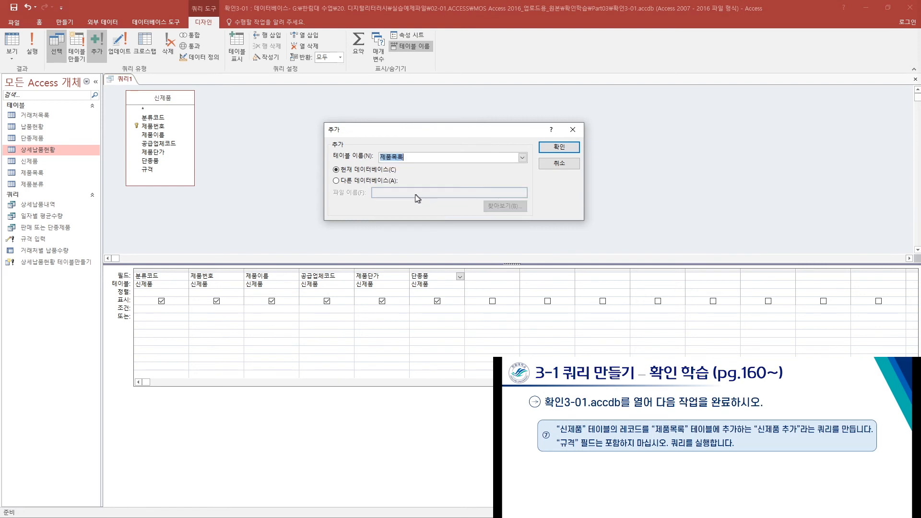
click(551, 146)
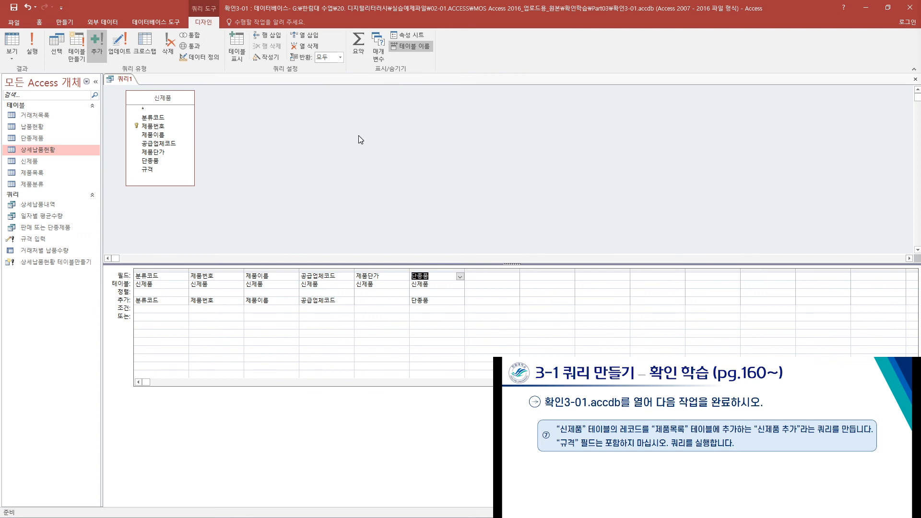
- Save the append query under the name 신제품 추가
click(13, 10)
text(신제)
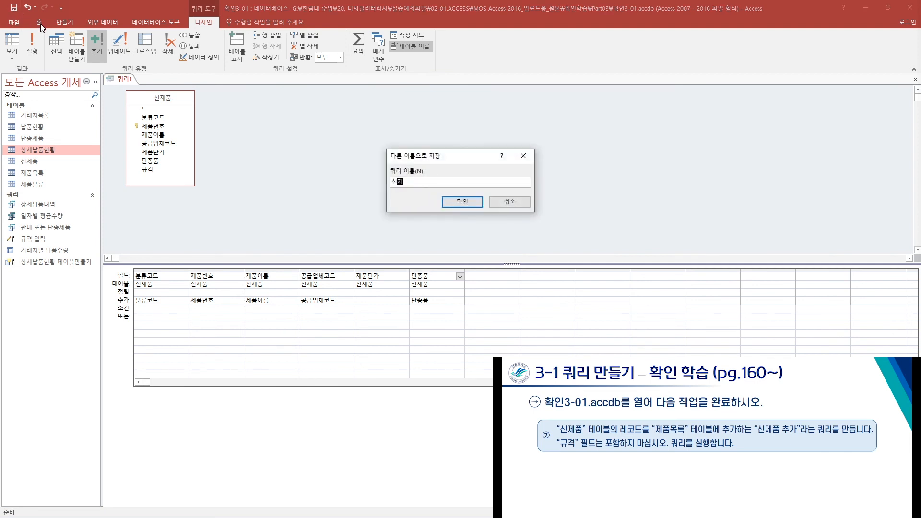
key(BackSpace)
text(신제품 추가)
click(458, 205)
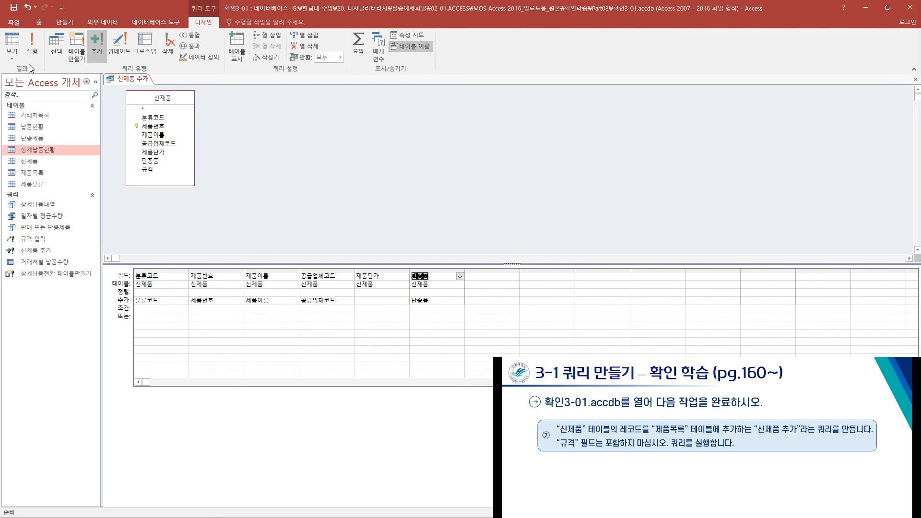
- Run the append query to add the new product records to 제품목록, and close the query
click(34, 48)
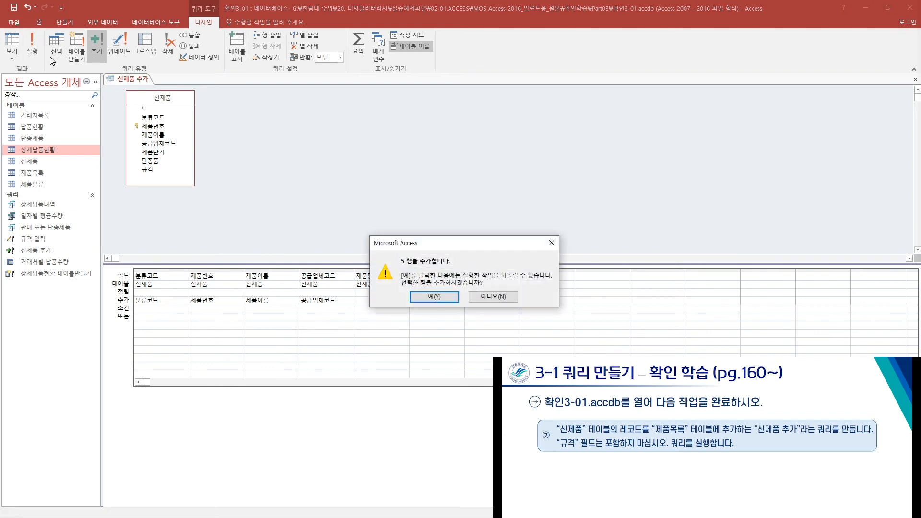
drag(473, 246, 462, 187)
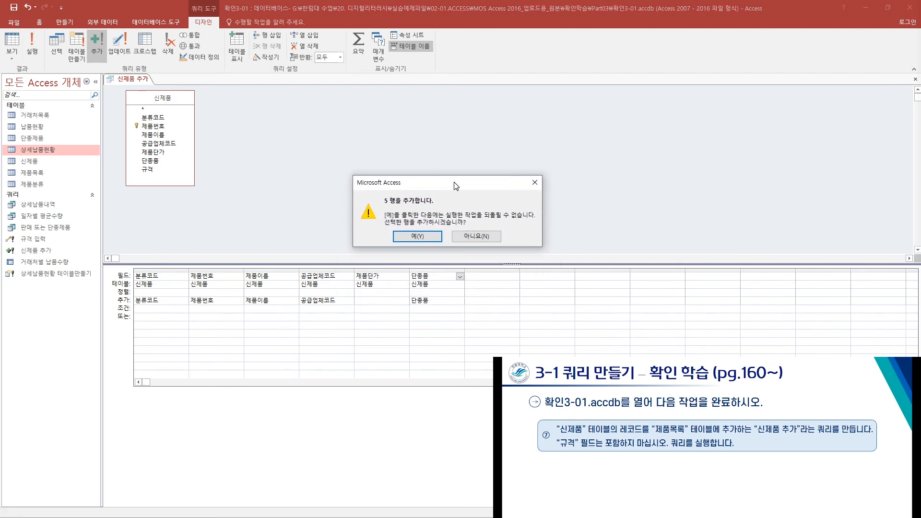
click(434, 238)
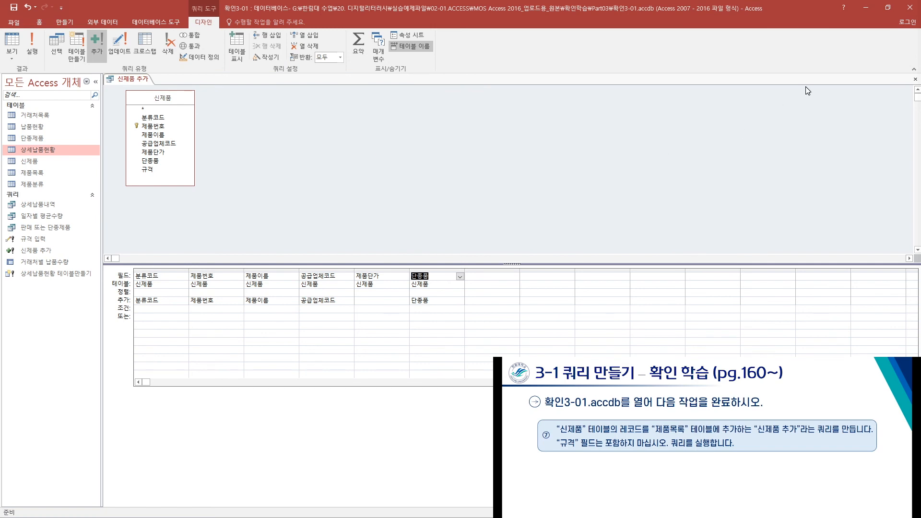
click(915, 81)
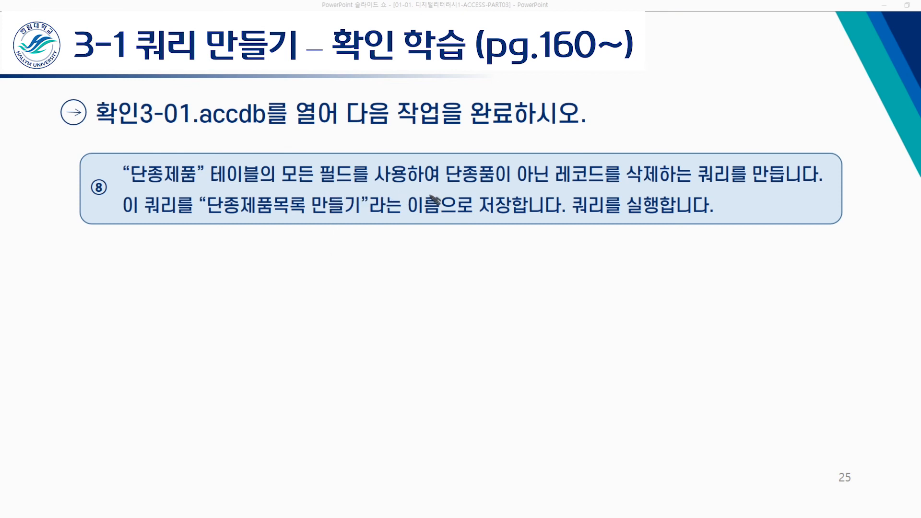
mouse_move(455, 181)
mouse_down()
mouse_move(596, 188)
mouse_move(655, 167)
mouse_move(626, 168)
mouse_move(639, 143)
mouse_up()
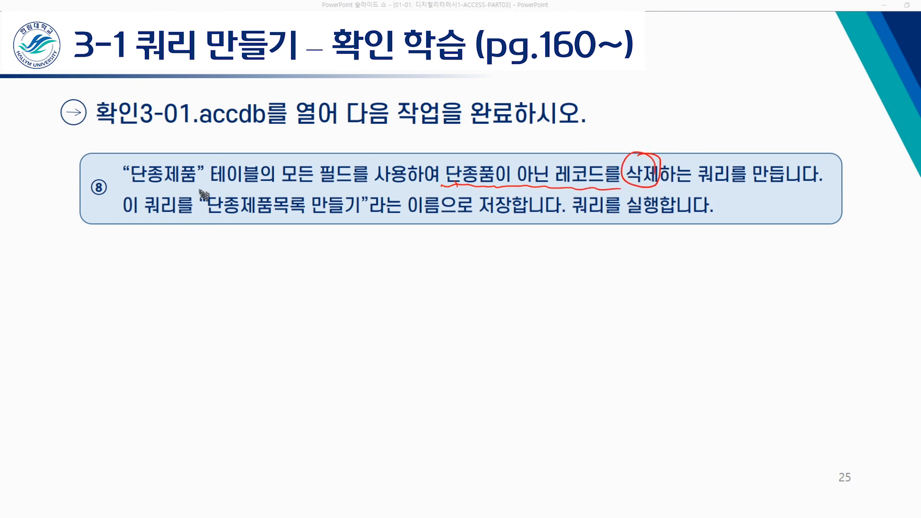